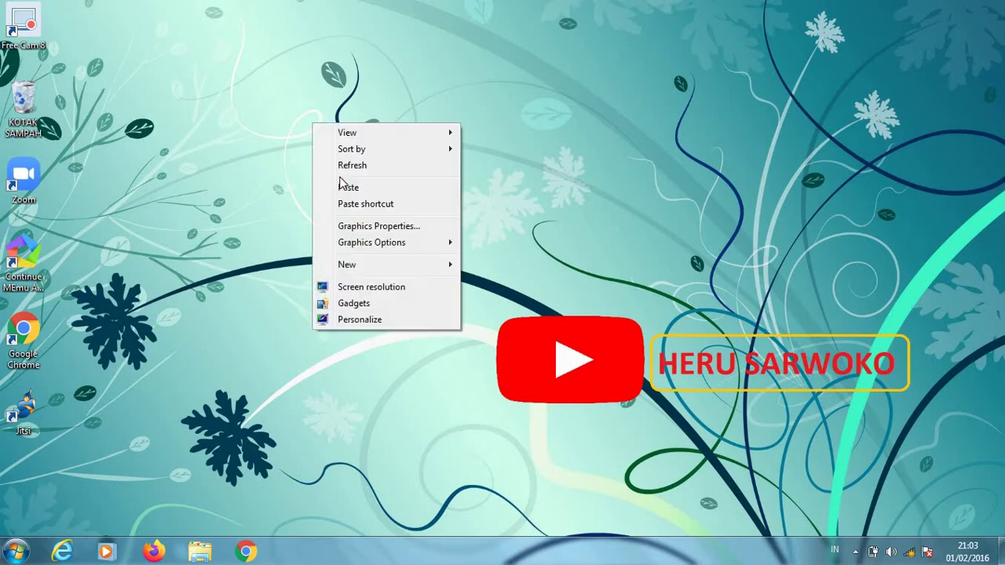
Launch Word 2010 from the Start menu, close the Activation Wizard, and maximize the window.
left_click(353, 167)
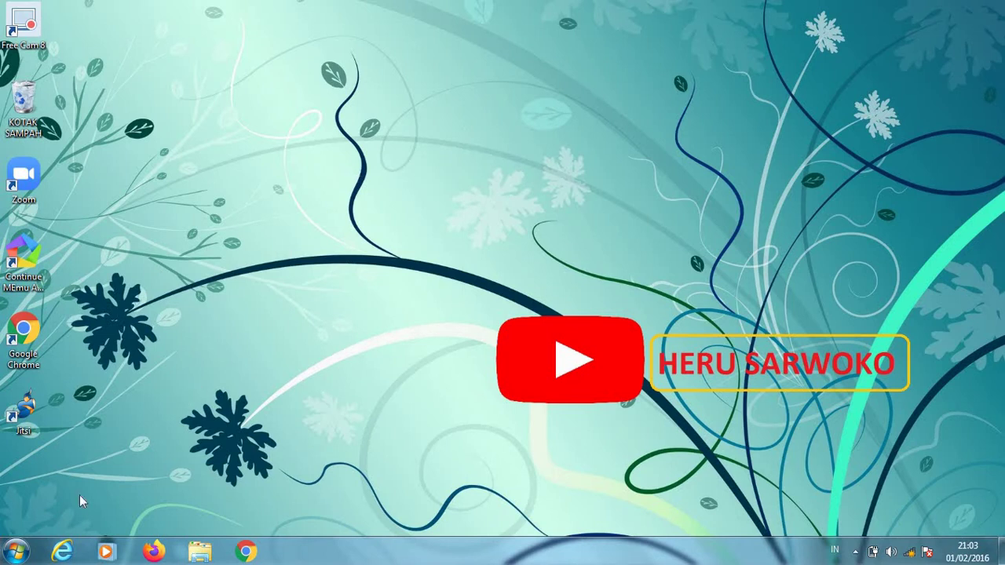
left_click(22, 551)
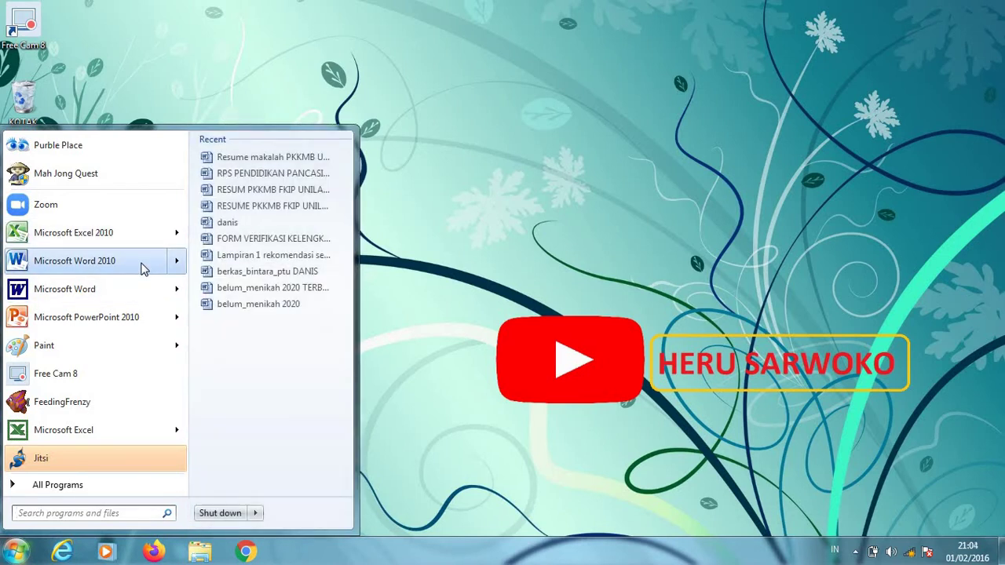
left_click(142, 266)
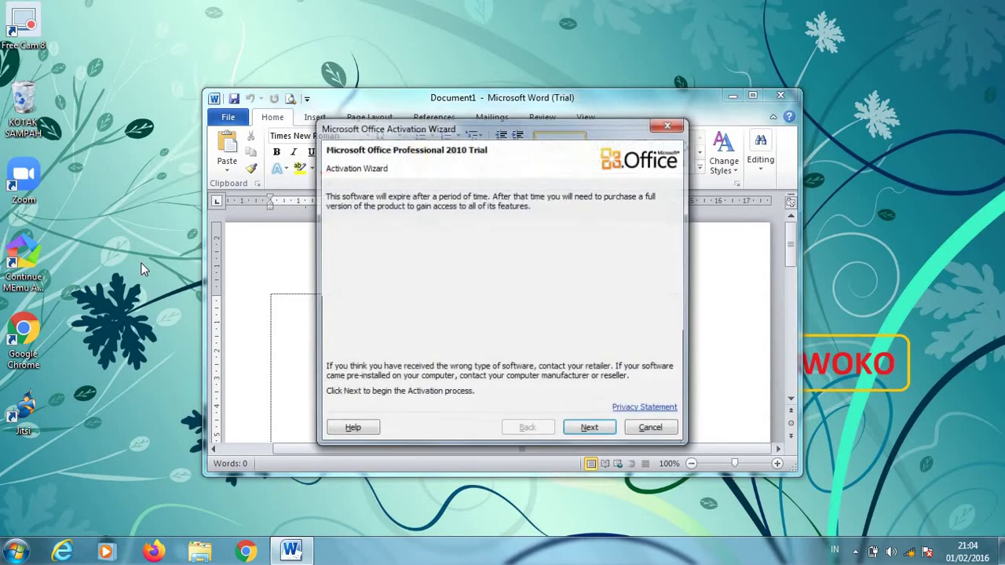
left_click(669, 124)
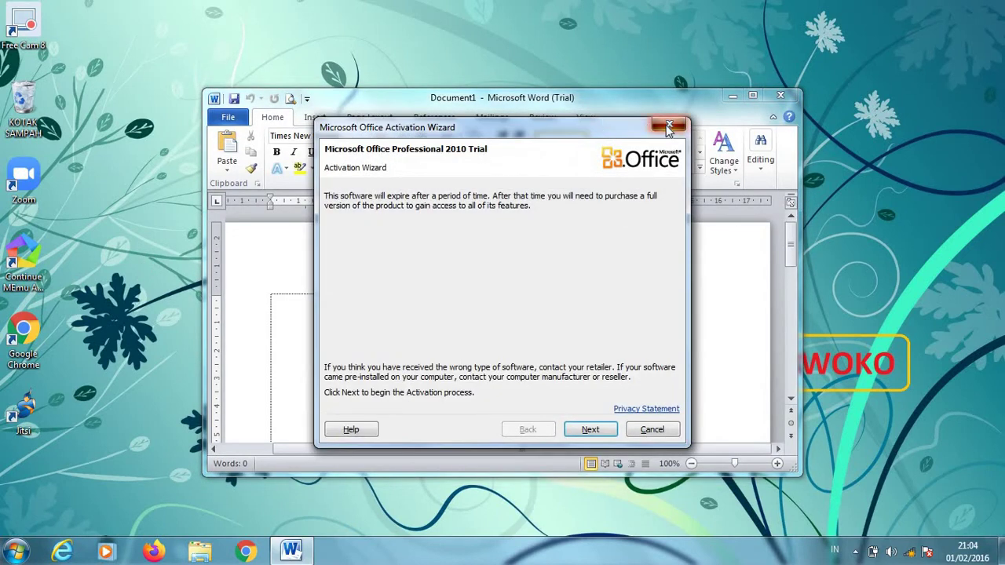
left_click(753, 96)
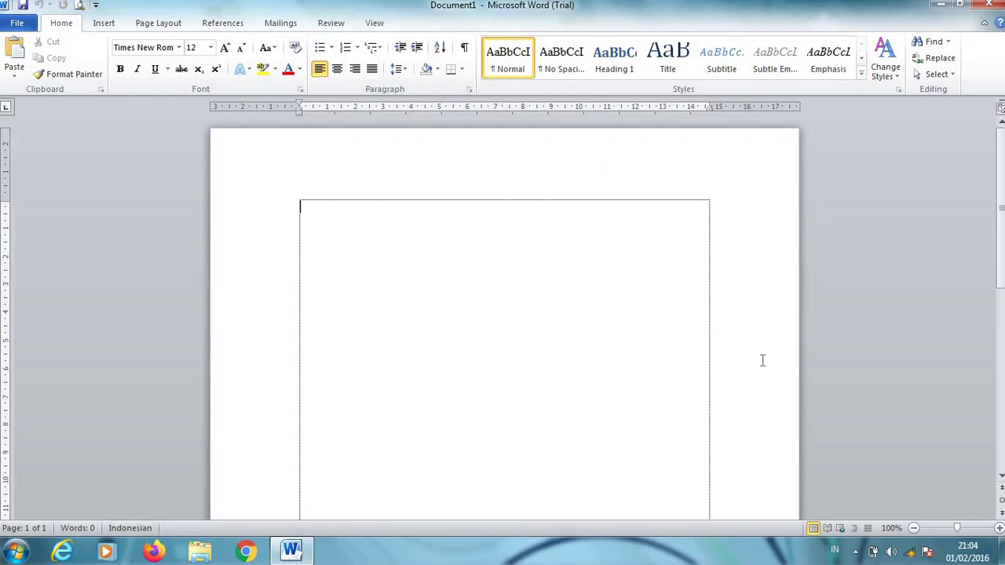
Zoom the status bar down to 40% so the entire blank page is visible.
left_click(915, 530)
left_click(915, 529)
left_click(915, 529)
left_click(915, 529)
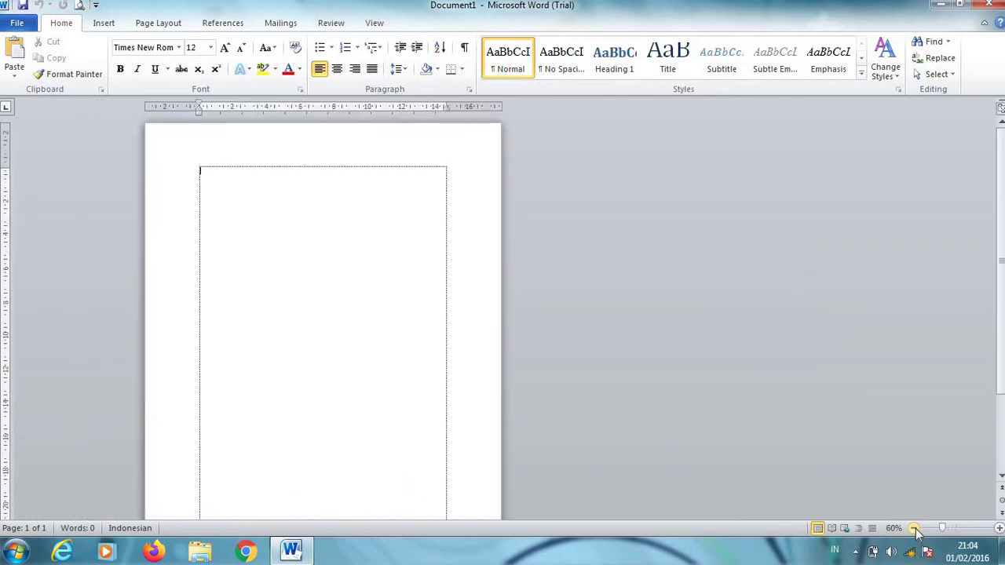
left_click(915, 530)
left_click(915, 530)
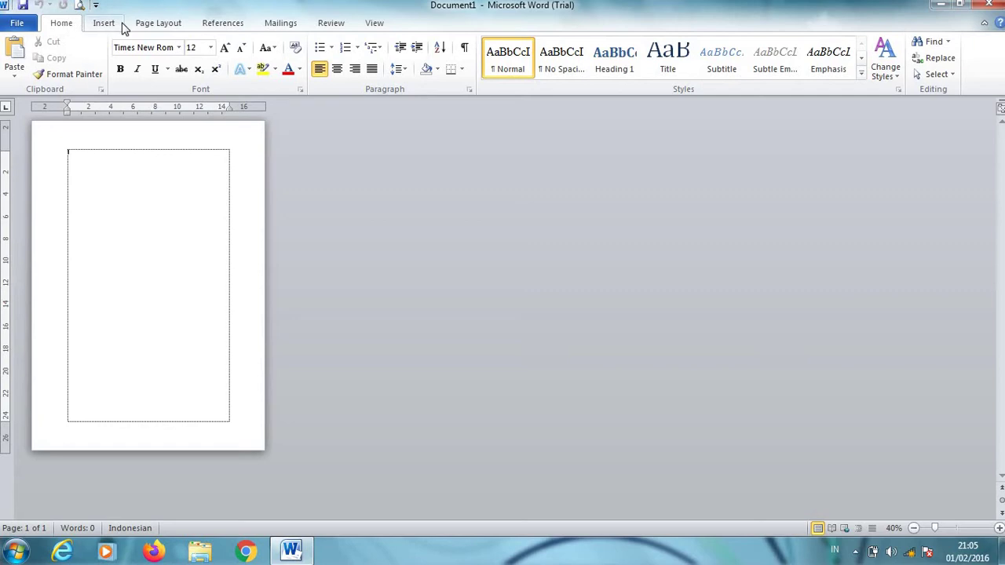
Apply a 3 pt thick solid Box page border after comparing dotted and dashed styles.
left_click(159, 24)
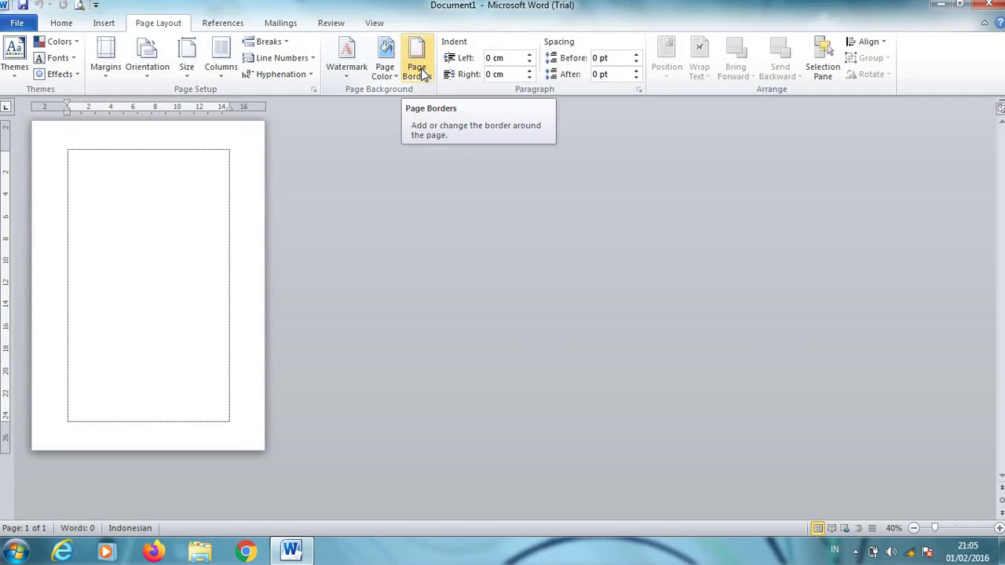
left_click(422, 73)
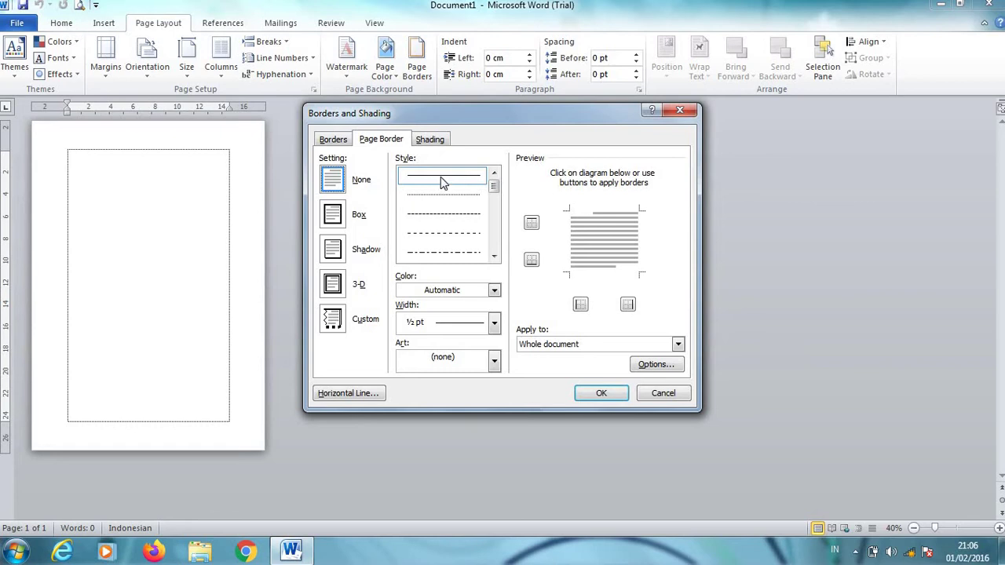
left_click(459, 196)
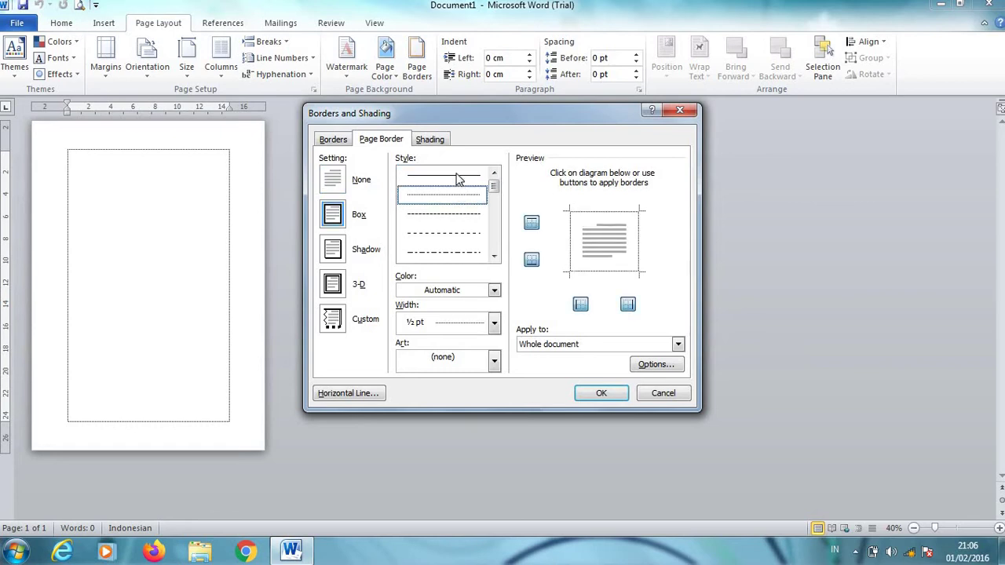
left_click(460, 178)
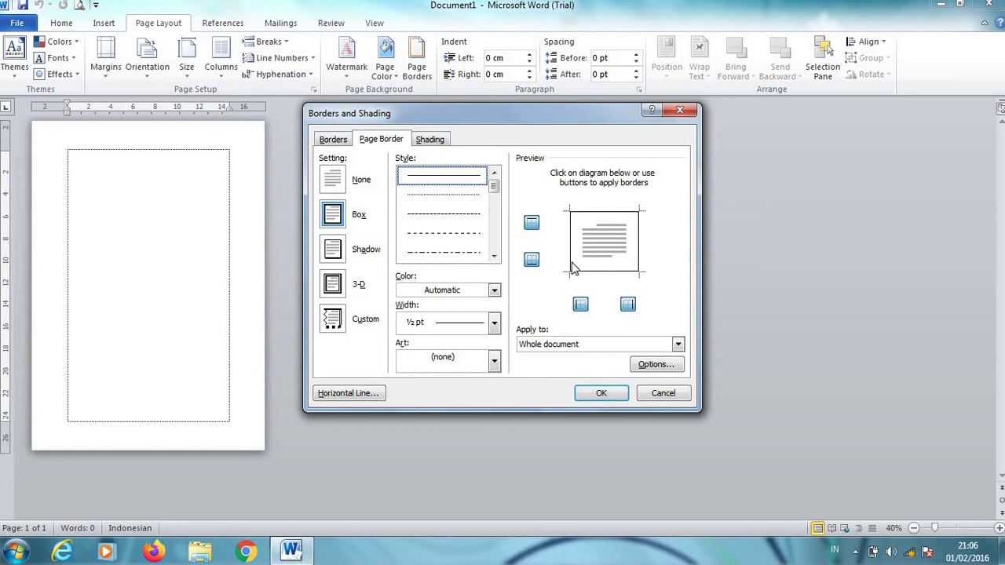
left_click(453, 196)
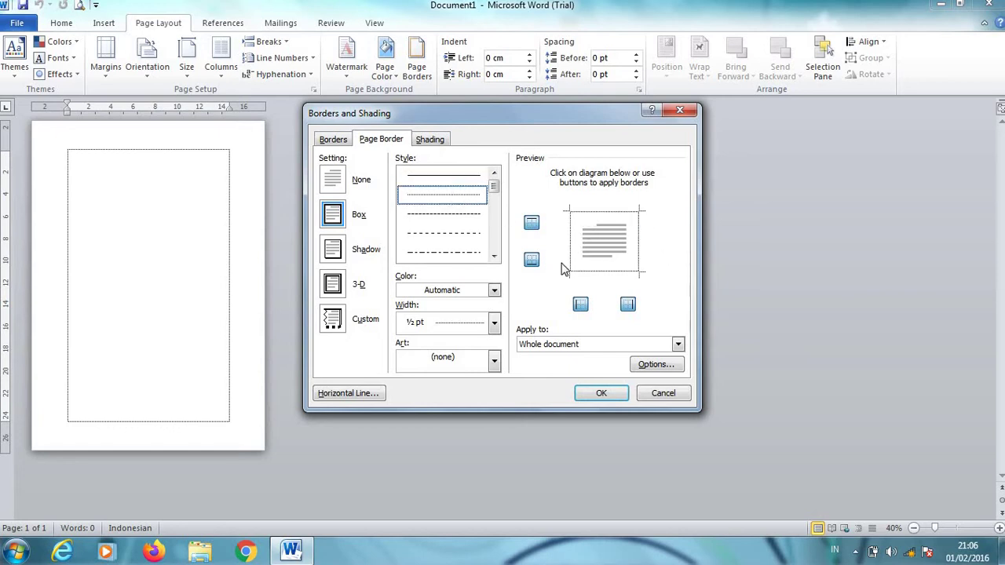
left_click(473, 218)
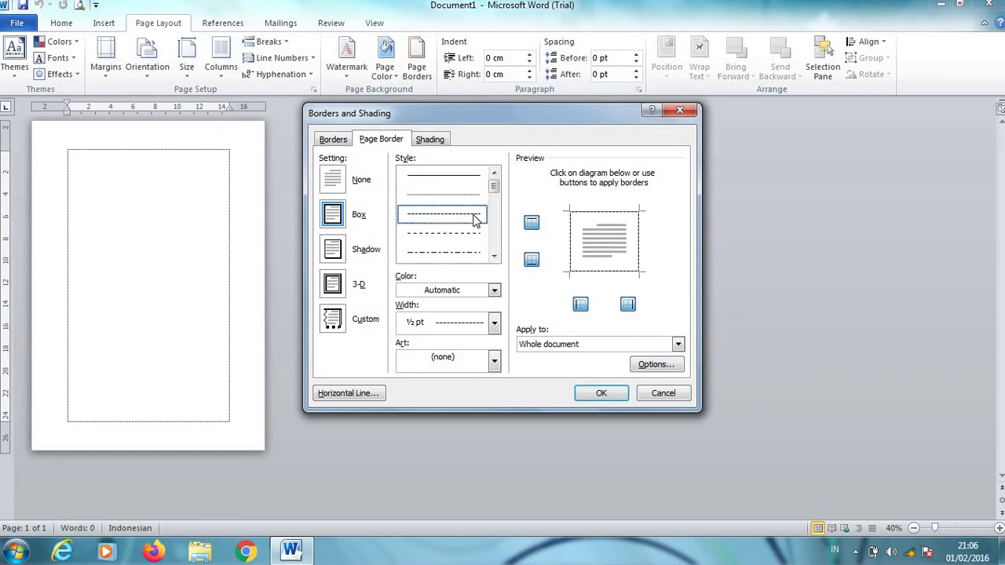
left_click(493, 257)
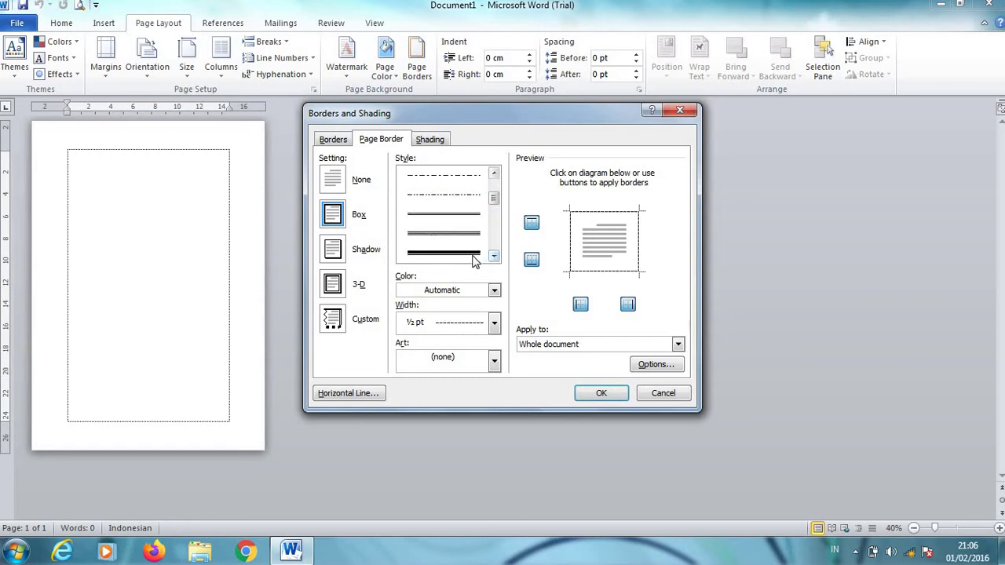
left_click(472, 253)
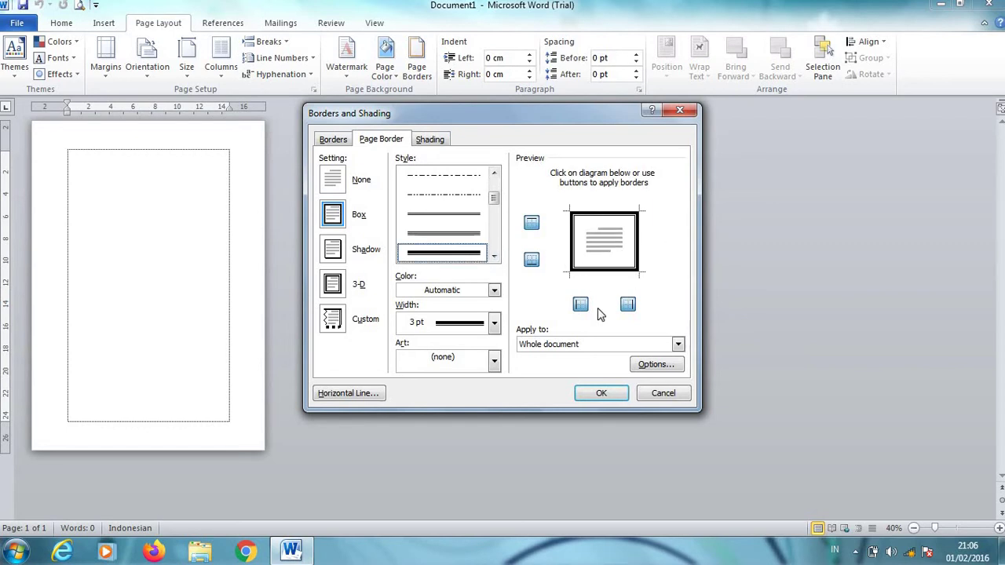
left_click(609, 398)
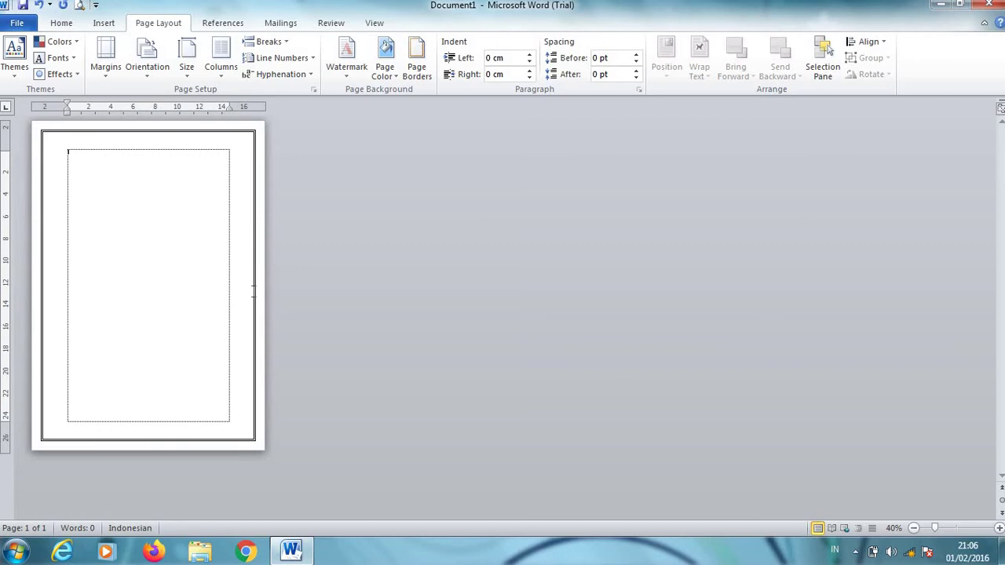
Switch the page border to the triple-line box style.
left_click(416, 69)
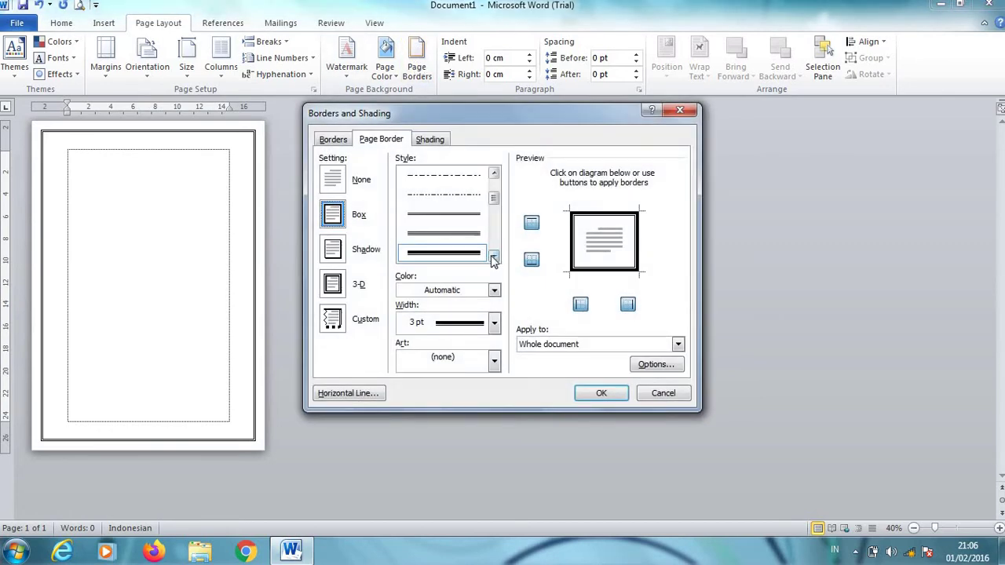
left_click(493, 255)
left_click(493, 258)
left_click(493, 258)
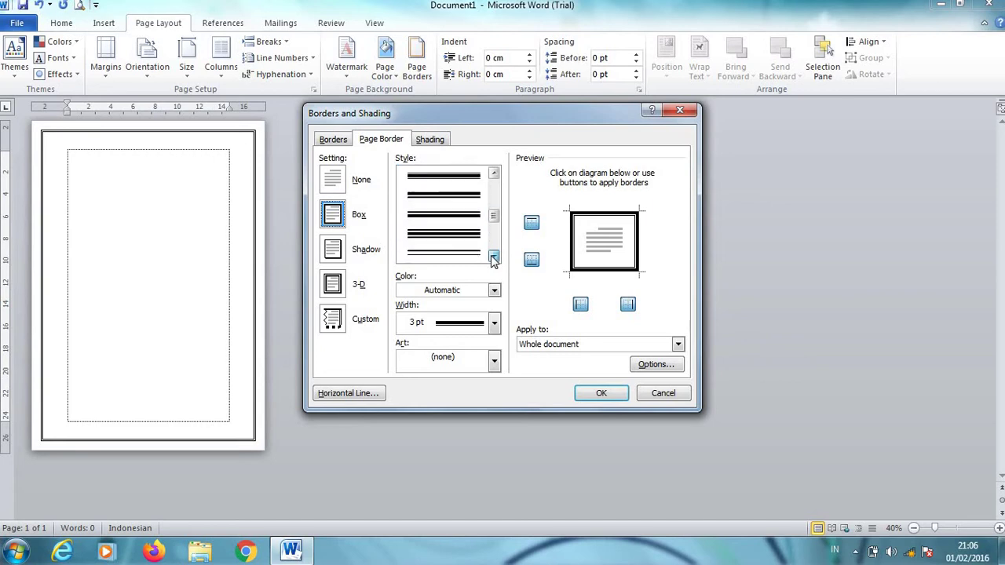
left_click(493, 257)
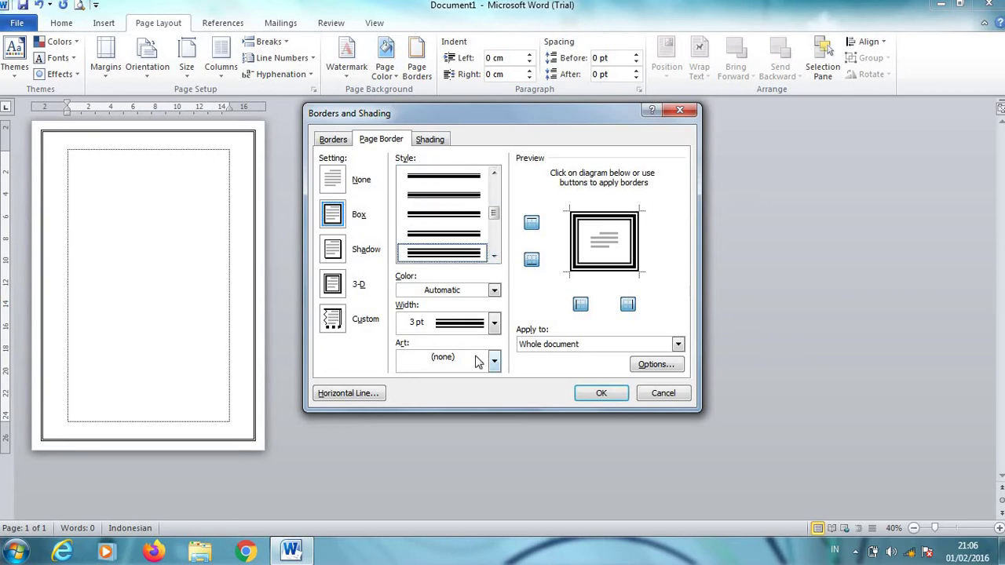
left_click(598, 393)
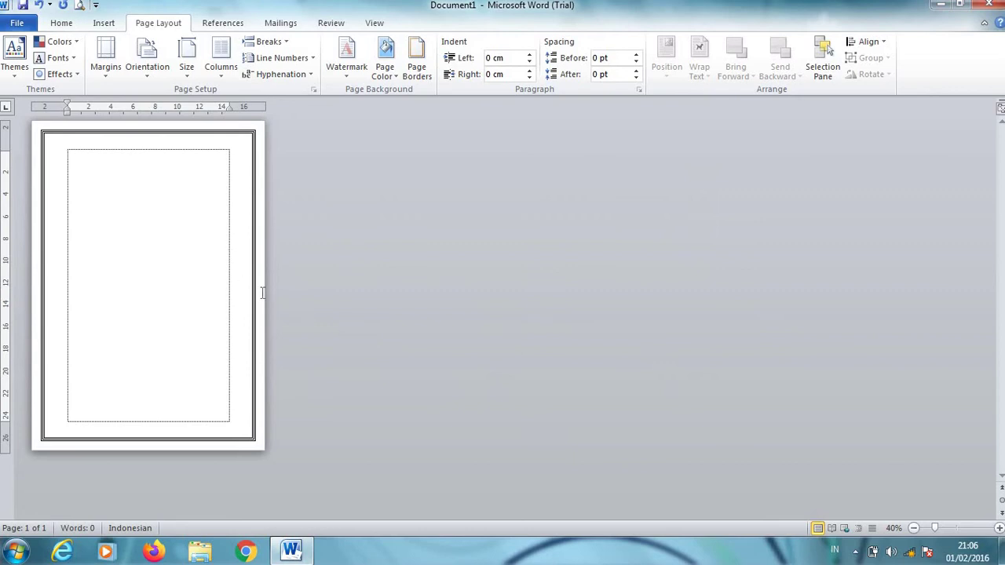
Recolour the page border green from the Standard Colors.
left_click(417, 59)
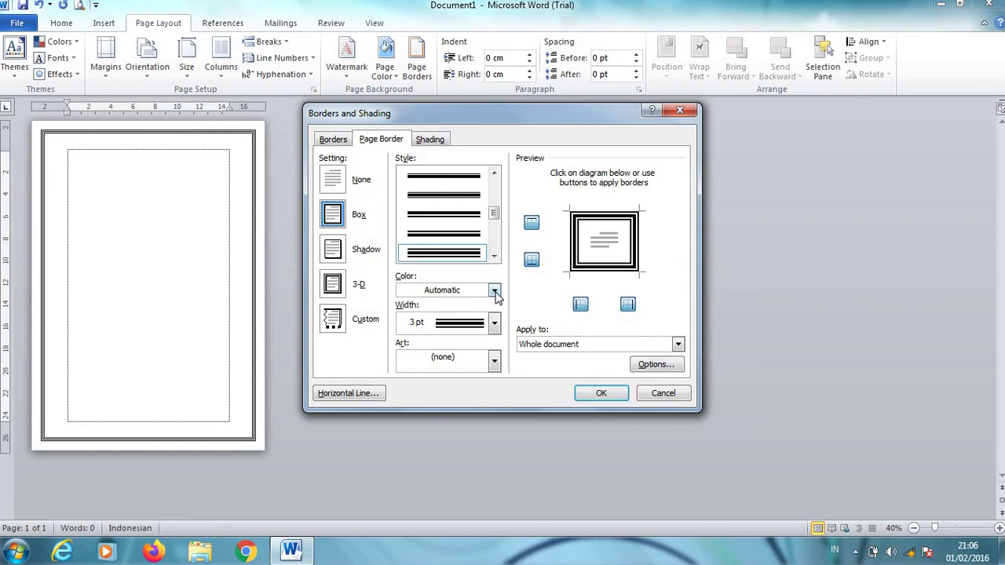
left_click(496, 292)
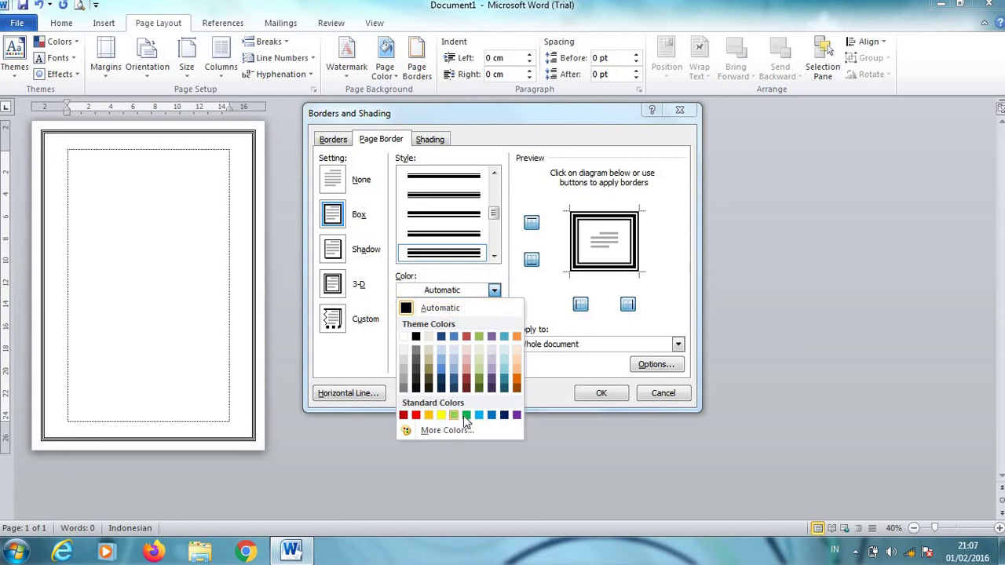
left_click(467, 415)
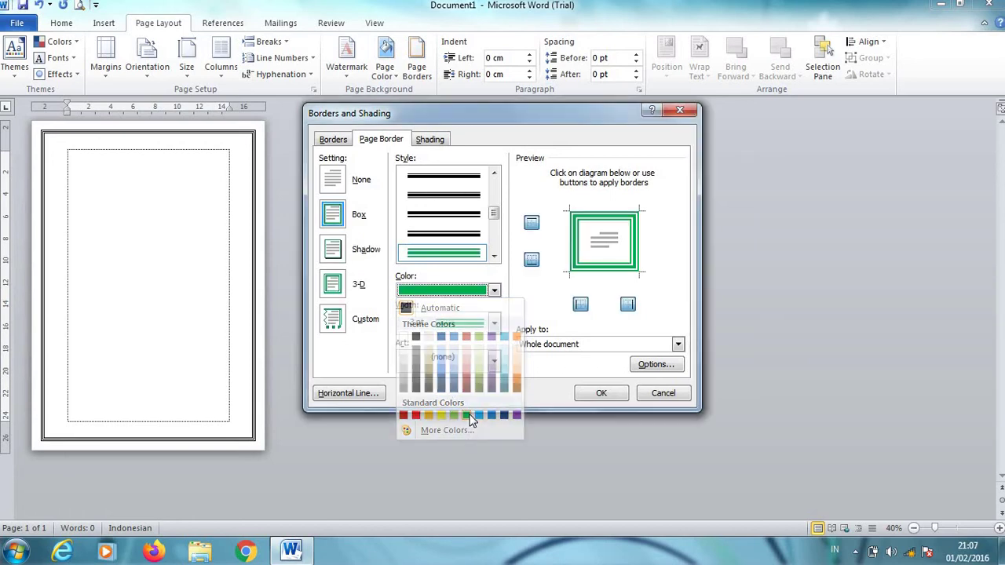
left_click(600, 395)
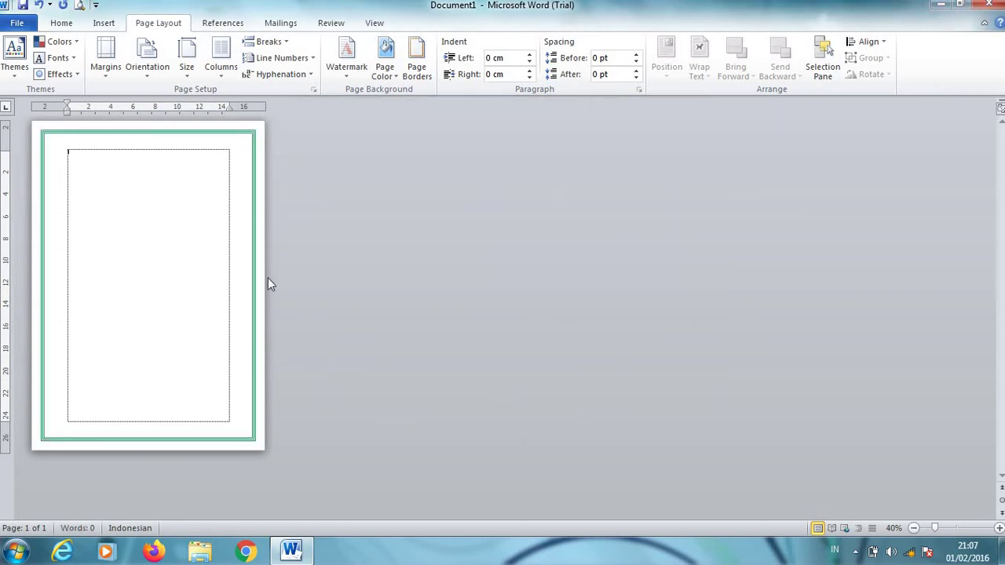
Change the page border to a thick dashed line coloured red.
left_click(414, 66)
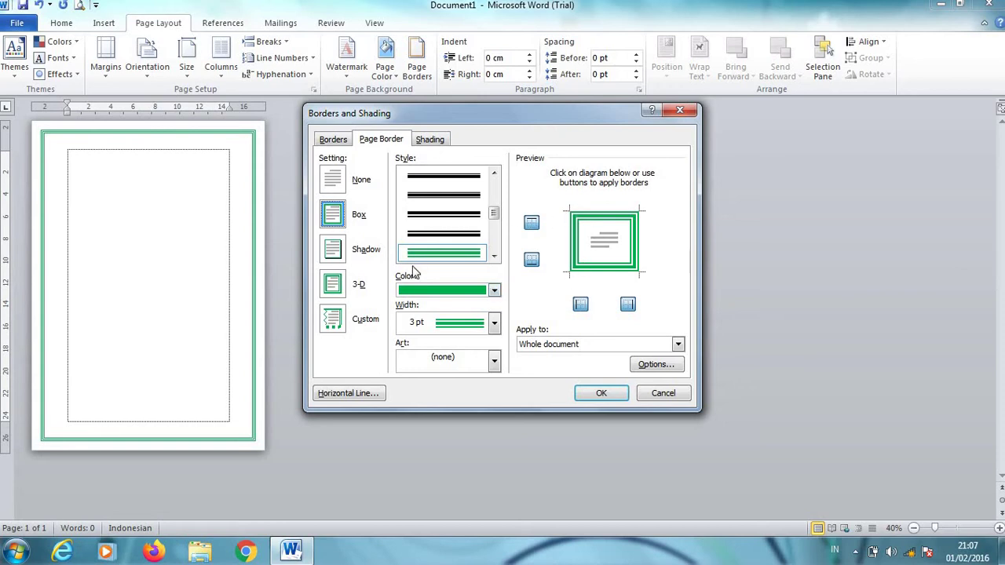
left_click(494, 258)
left_click(494, 258)
left_click(494, 258)
left_click(494, 258)
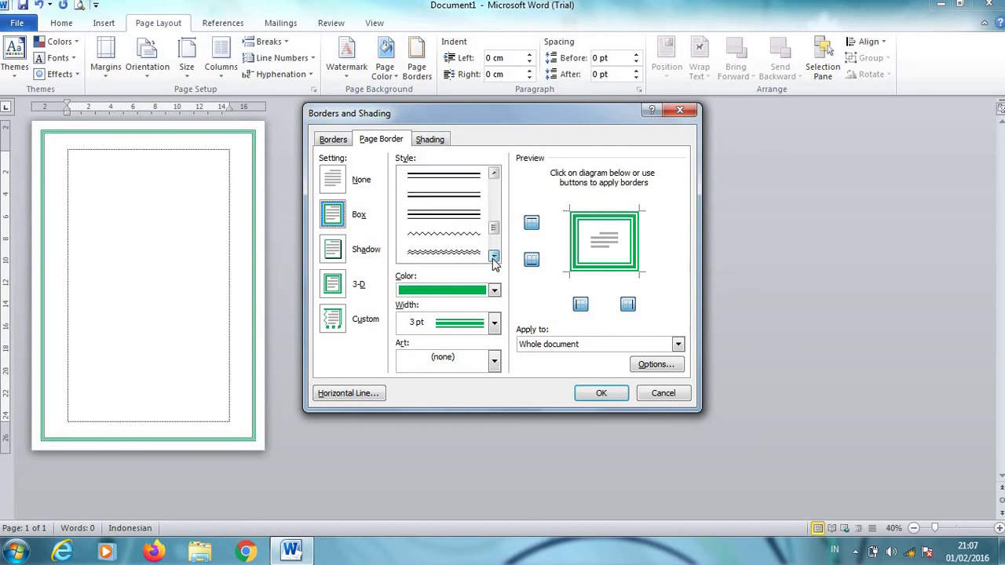
left_click(494, 258)
left_click(494, 258)
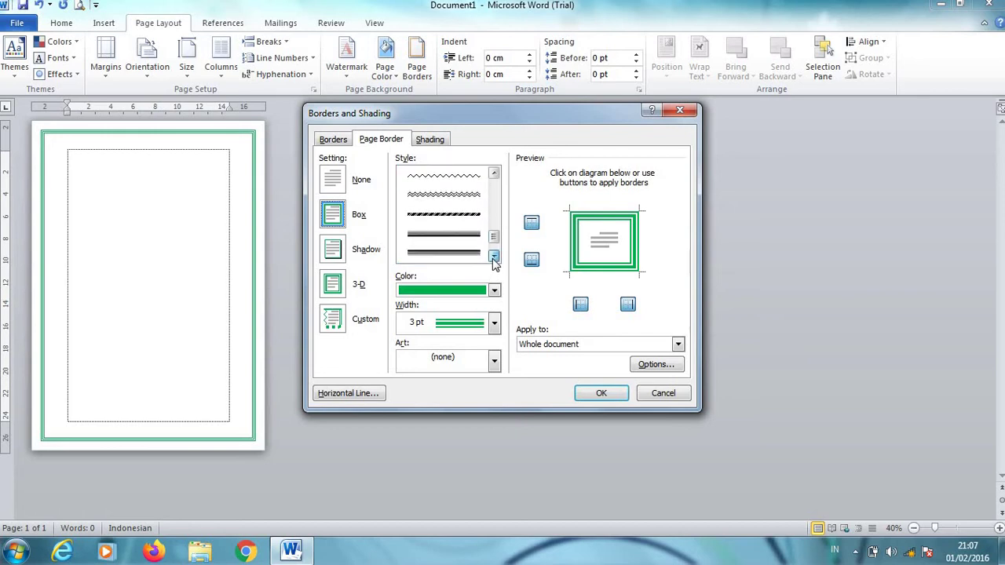
left_click(452, 215)
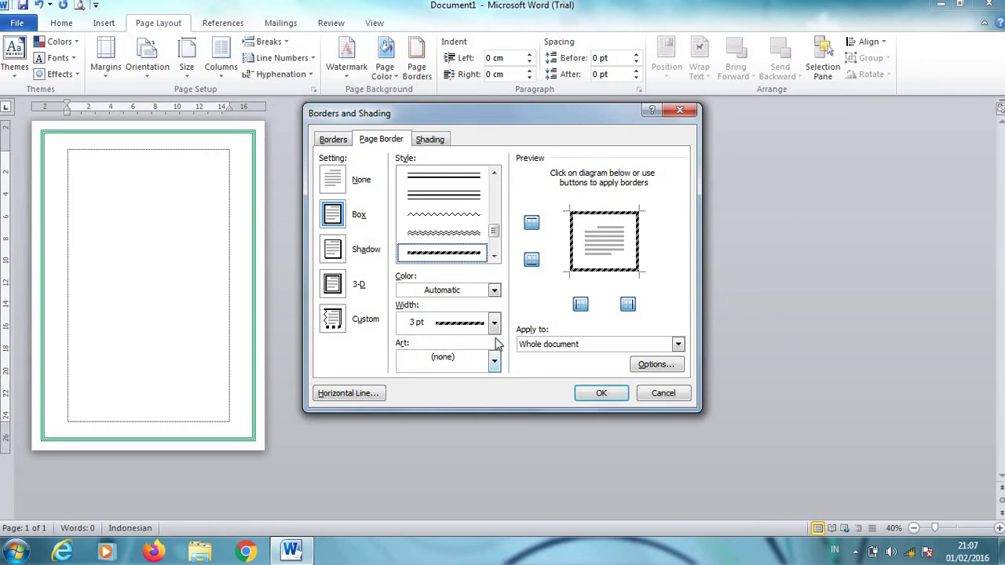
left_click(494, 291)
left_click(494, 291)
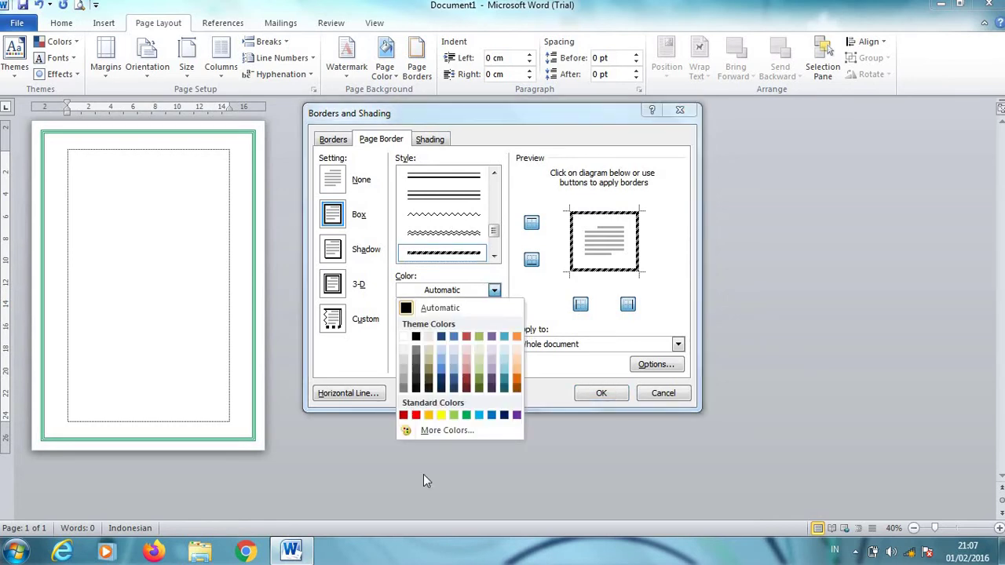
left_click(416, 416)
left_click(417, 416)
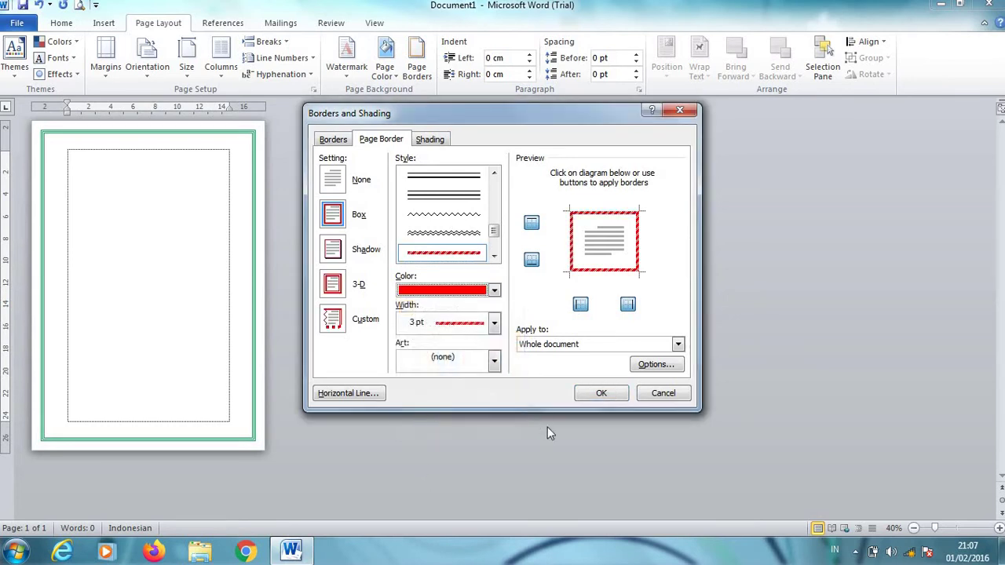
left_click(602, 394)
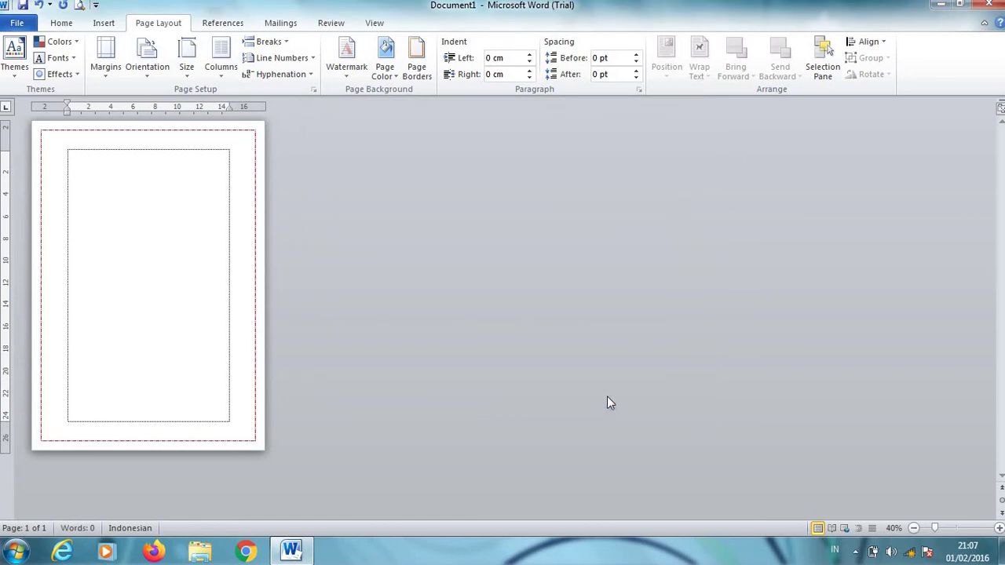
Set the page border to a blue double wavy line, ¾ pt wide.
left_click(417, 71)
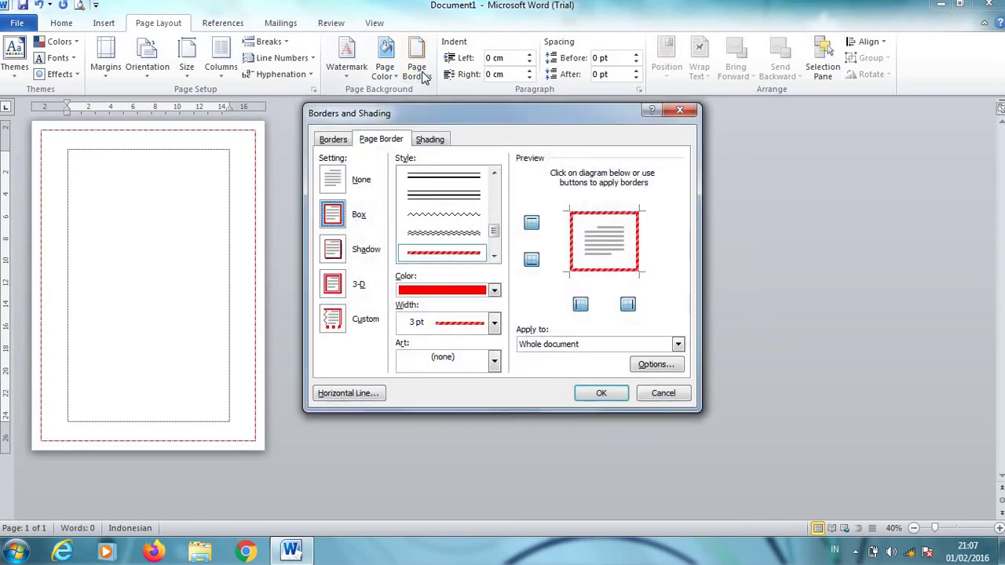
left_click(470, 234)
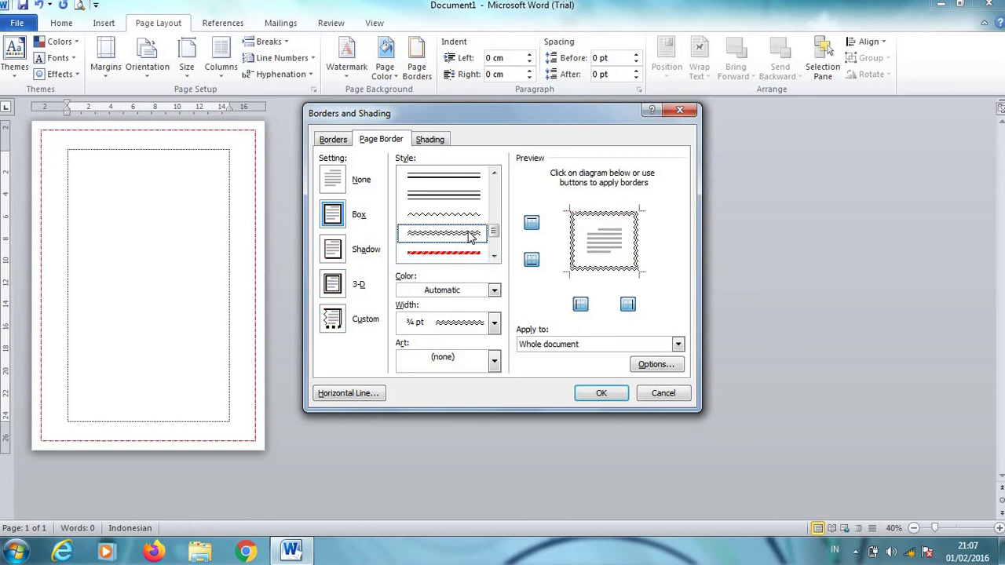
left_click(494, 291)
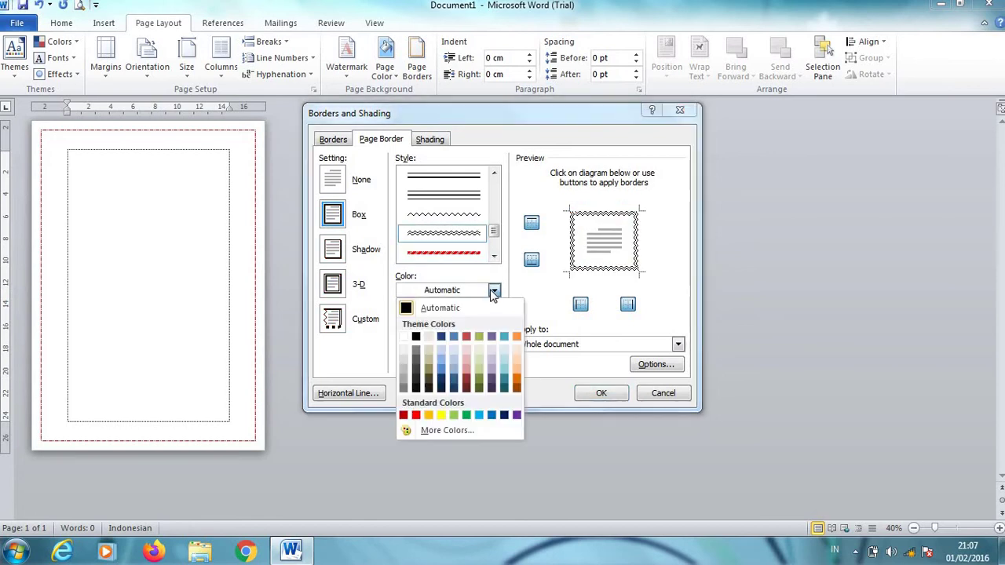
left_click(491, 414)
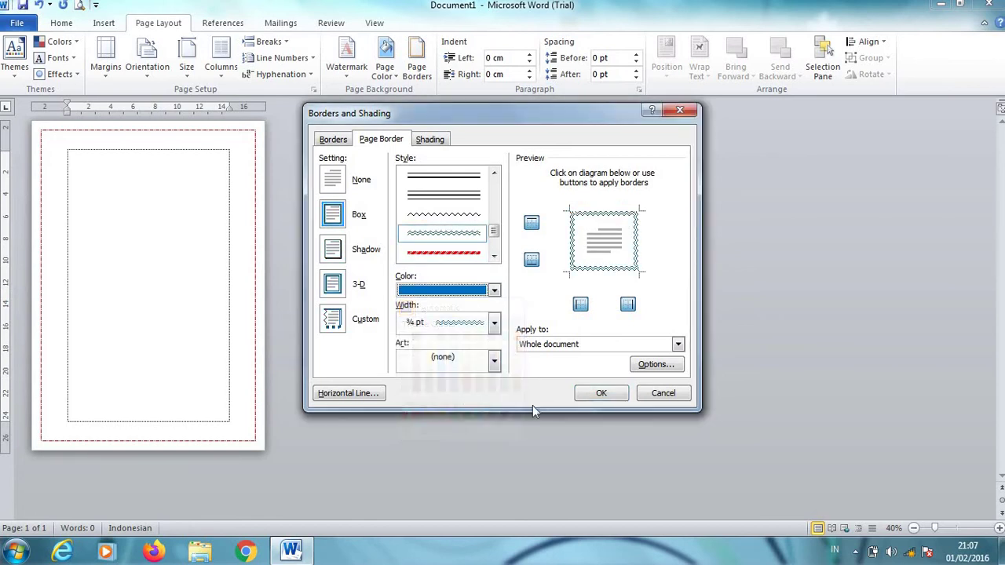
left_click(619, 393)
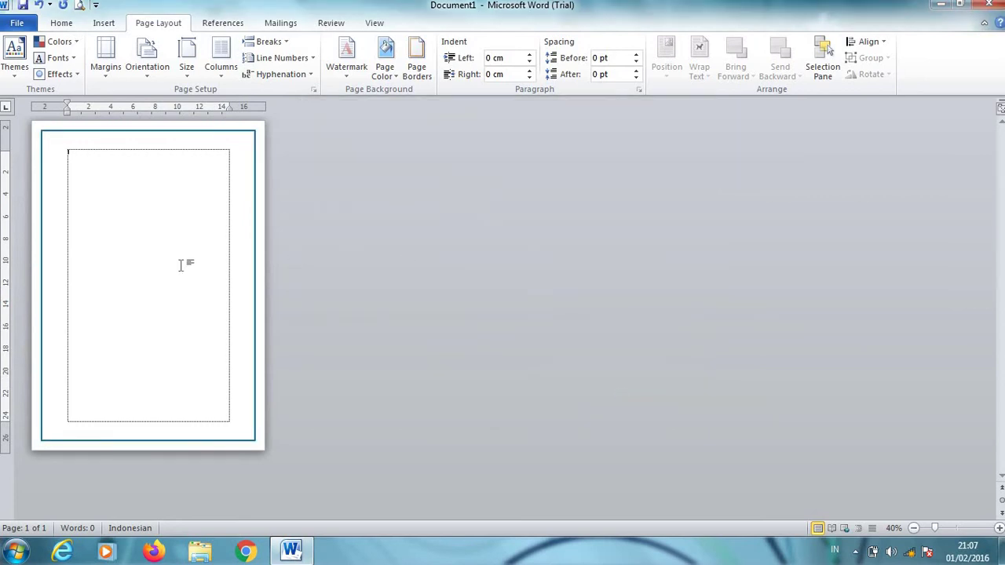
left_click(999, 527)
Replace the wavy border with the 31 pt palm-tree art from the Art list.
left_click(1000, 528)
left_click(1000, 528)
left_click(1000, 528)
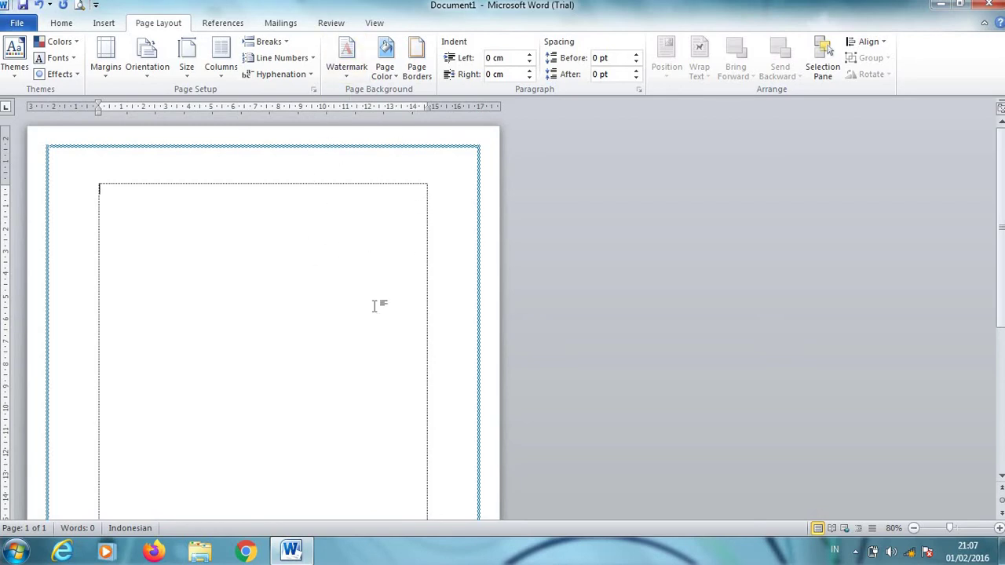
left_click(418, 78)
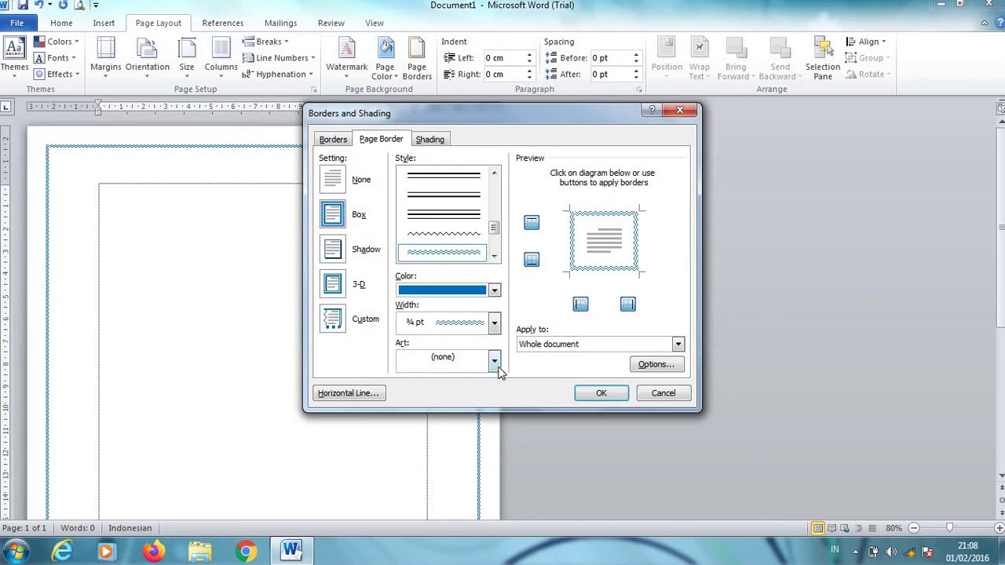
left_click(494, 362)
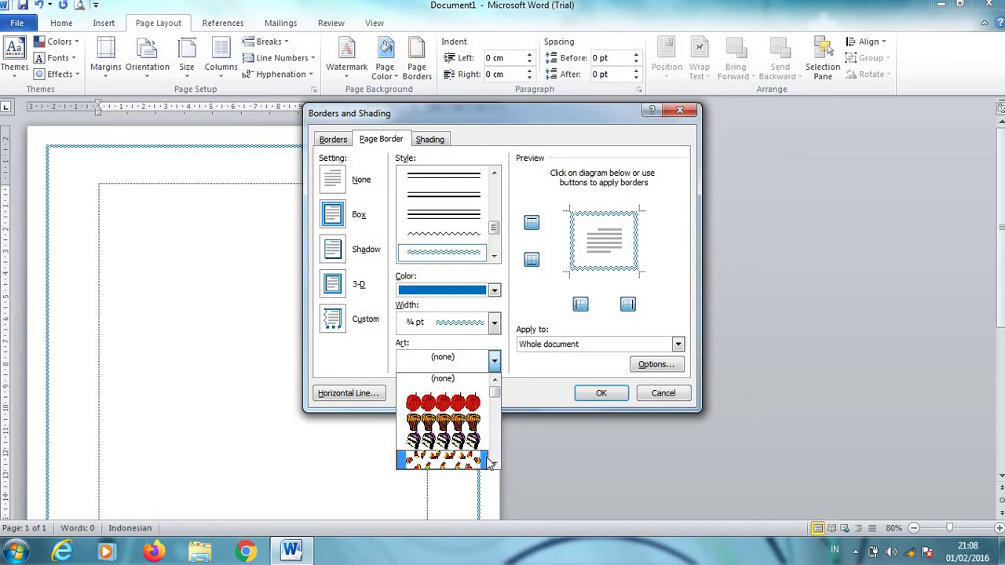
left_click_drag(495, 464, 495, 465)
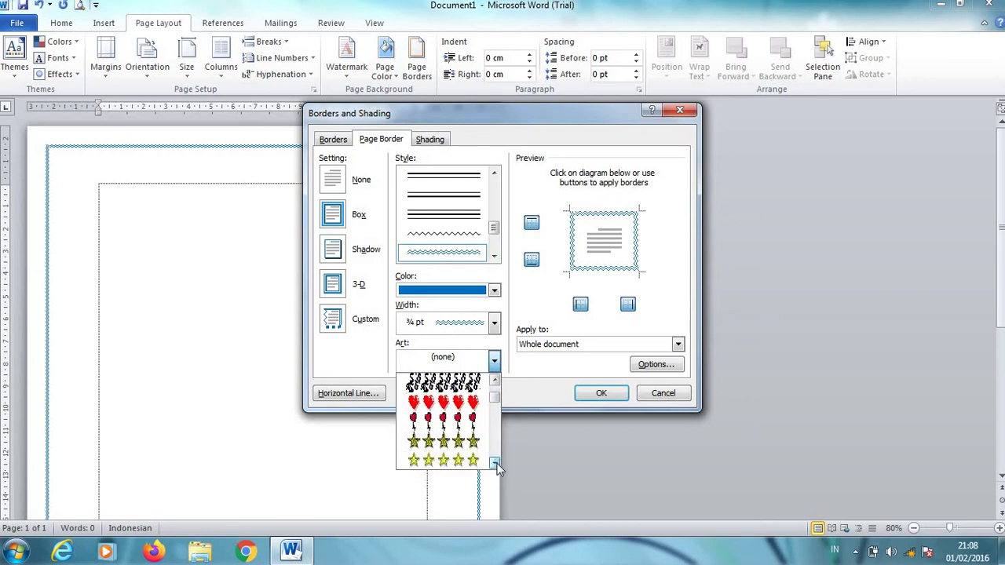
left_click_drag(495, 381, 495, 385)
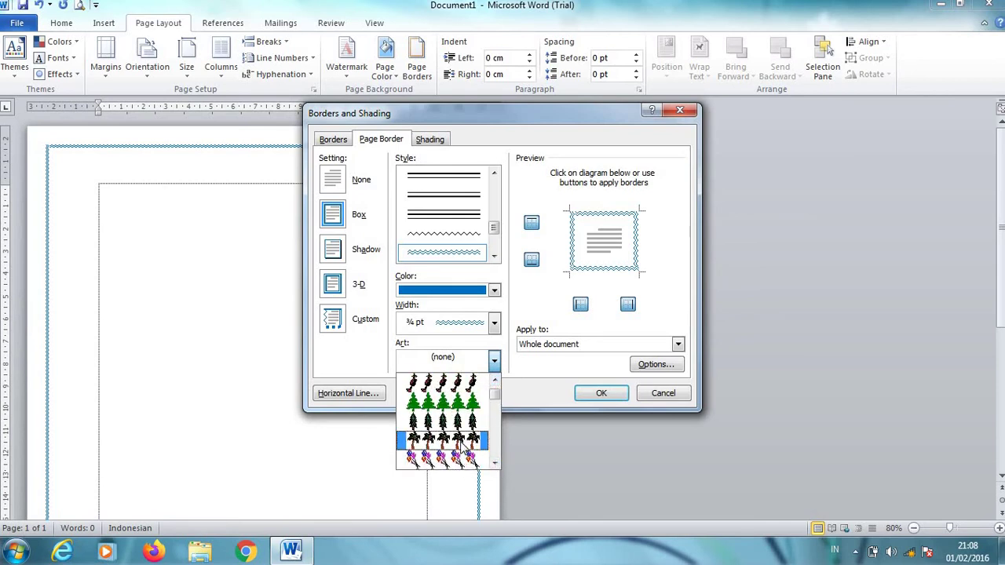
left_click(466, 443)
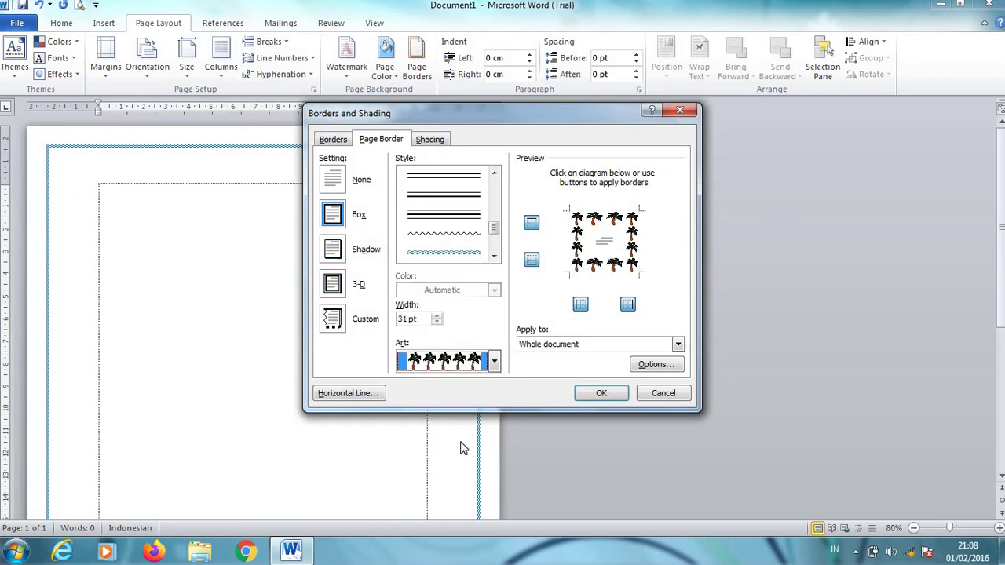
left_click(601, 393)
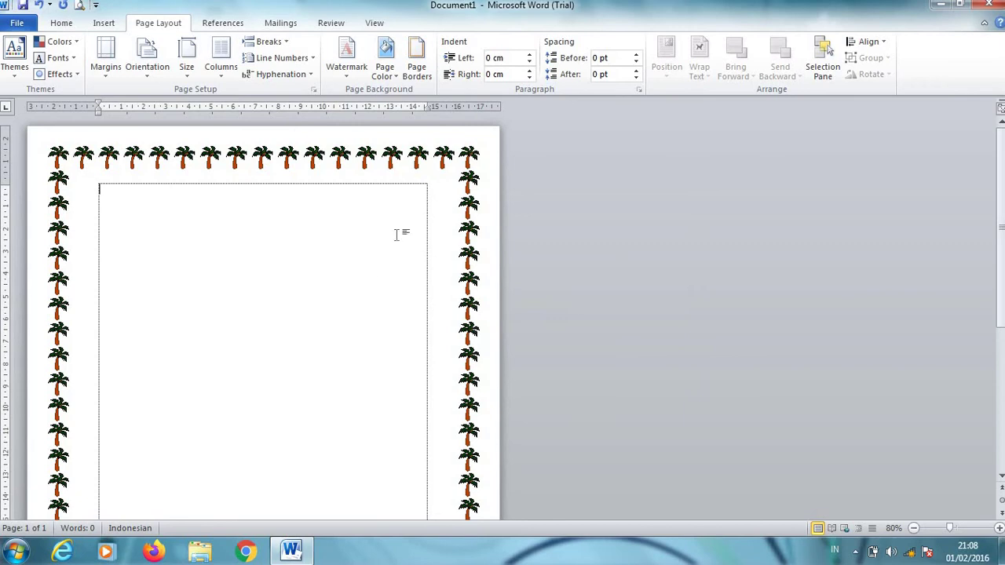
left_click(914, 528)
Zoom out and insert a page break with Ctrl+Enter, creating a second bordered page.
left_click(915, 528)
left_click(914, 528)
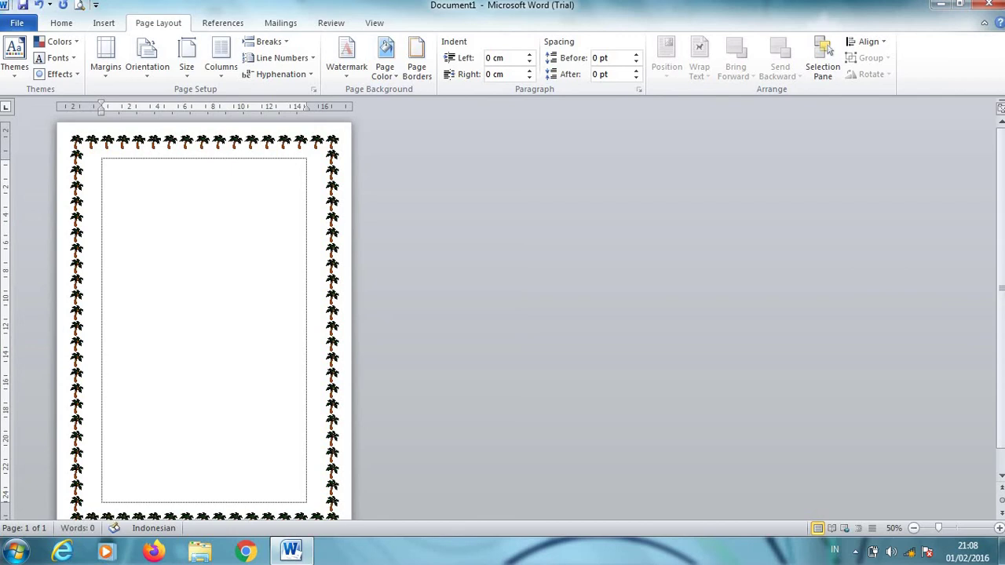
key("ctrl+Return")
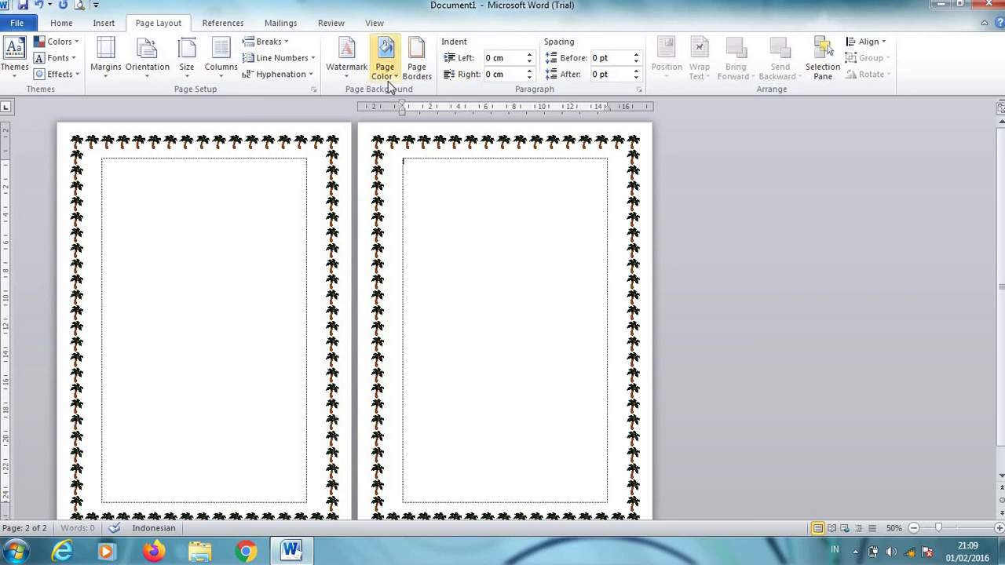
Swap the palm trees for the red firecracker art border, 24 pt, on both pages.
left_click(410, 71)
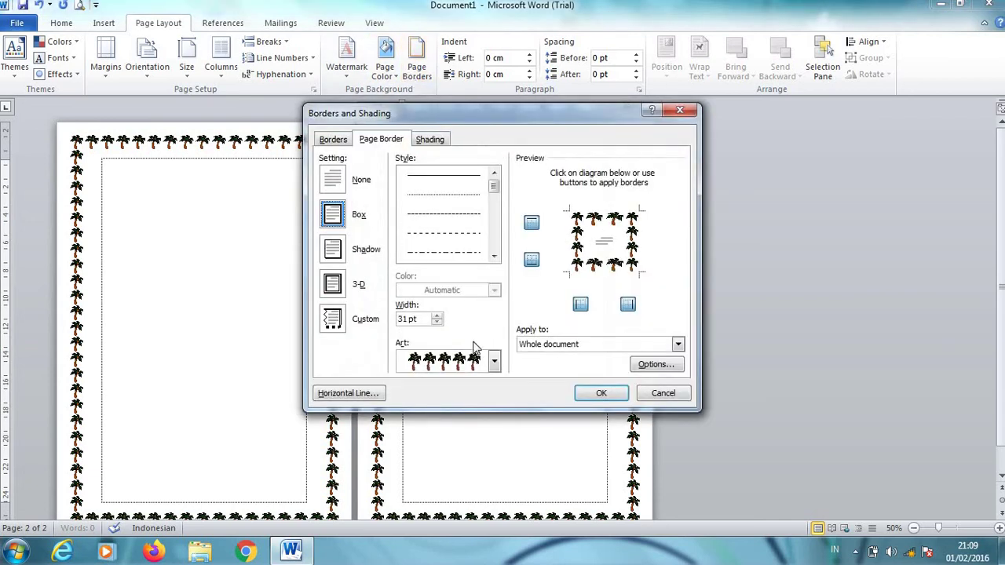
left_click(494, 361)
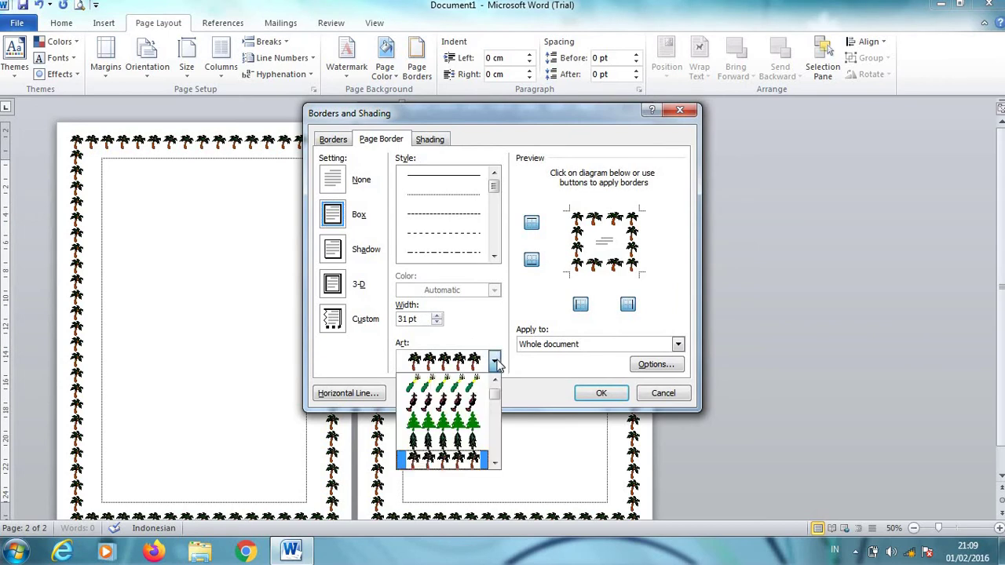
left_click(495, 464)
left_click(495, 464)
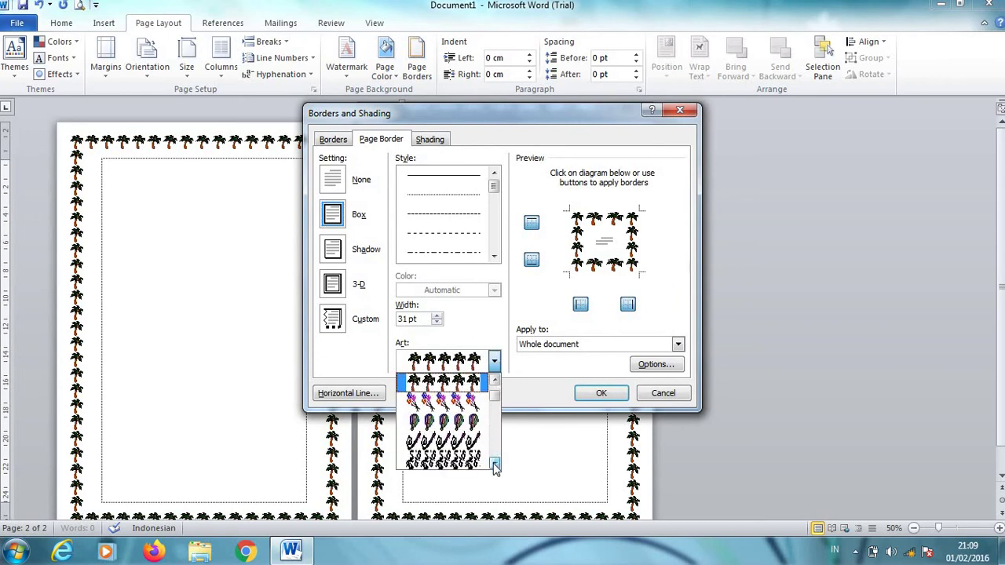
left_click(495, 464)
left_click(495, 464)
left_click(494, 464)
left_click(494, 463)
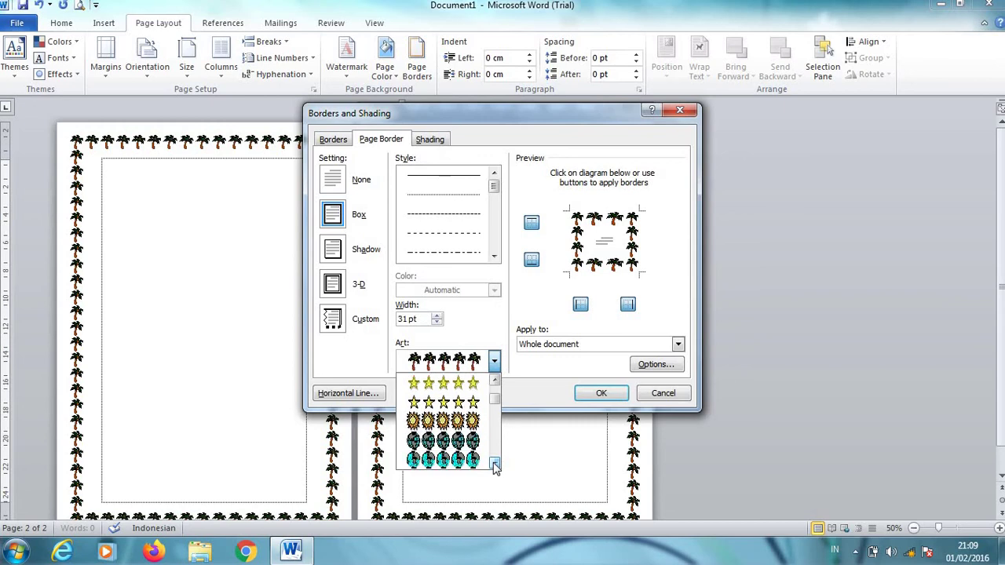
left_click(495, 463)
left_click(495, 463)
left_click(495, 464)
left_click(495, 464)
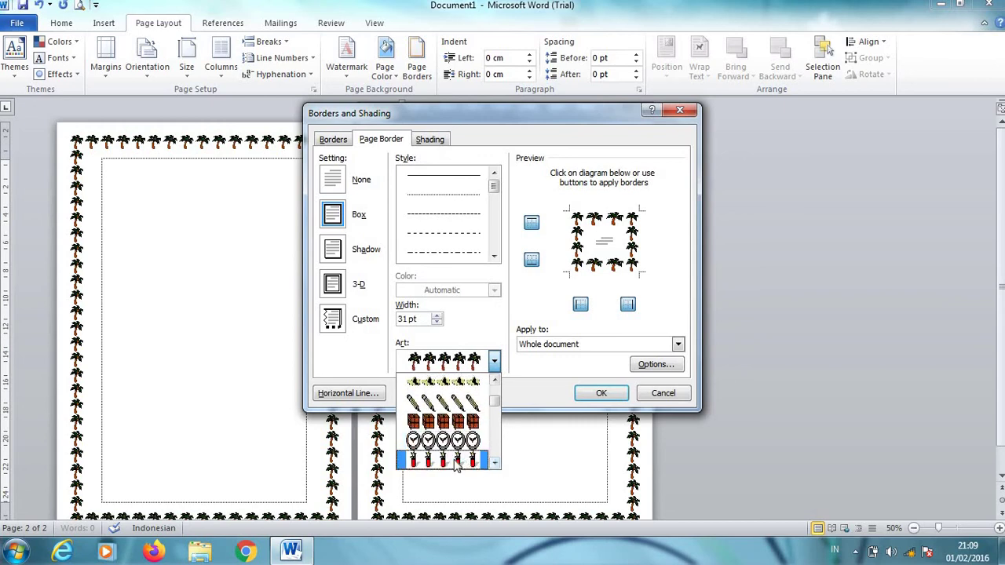
left_click(454, 461)
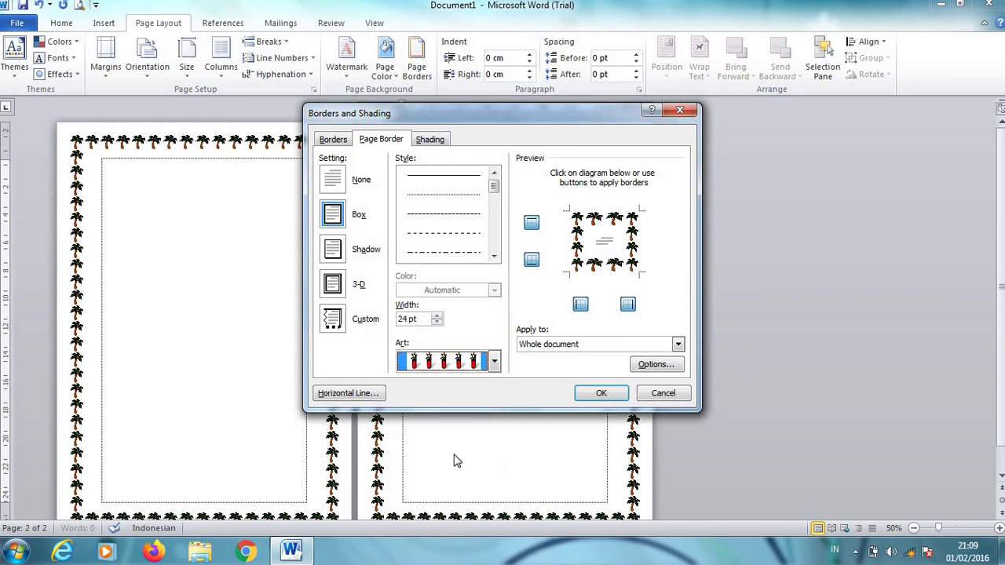
left_click(602, 393)
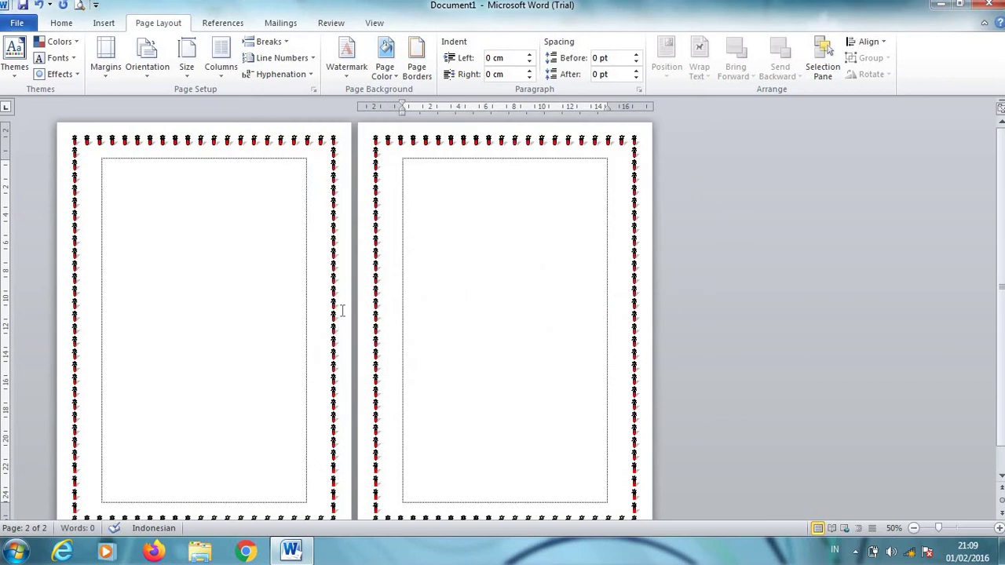
Choose the 12 pt roses art from the Art list as the border for both pages.
left_click(417, 73)
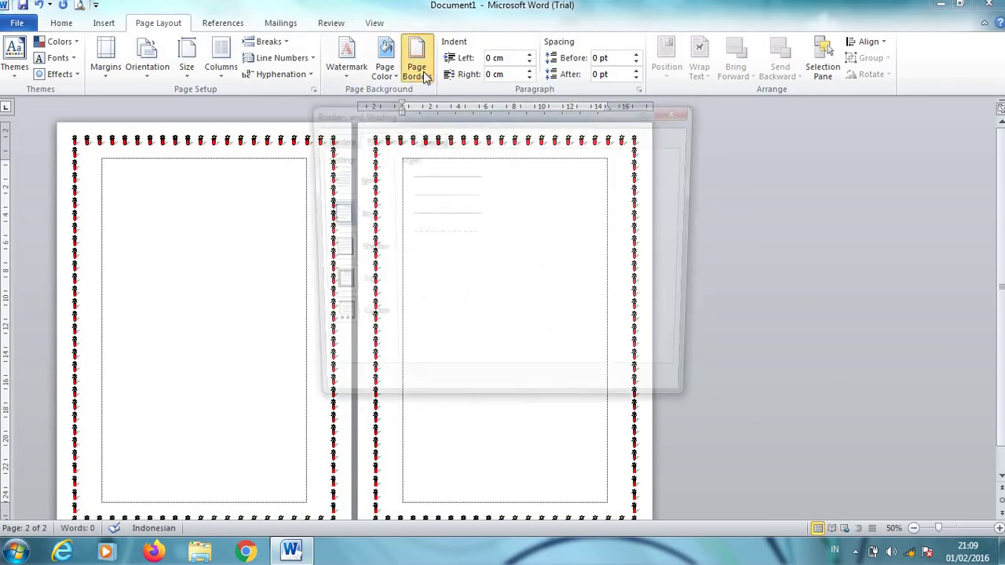
left_click(495, 366)
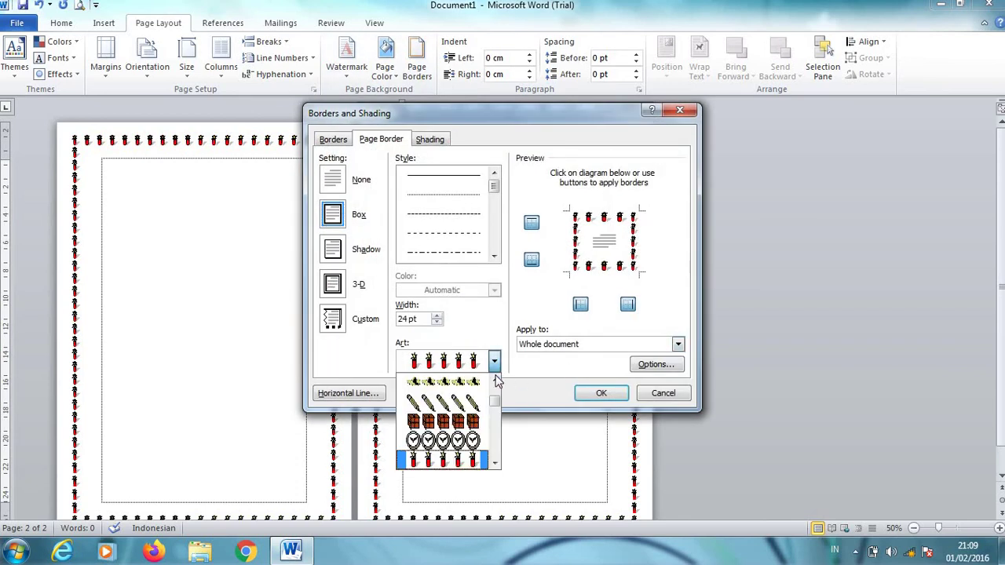
left_click(495, 463)
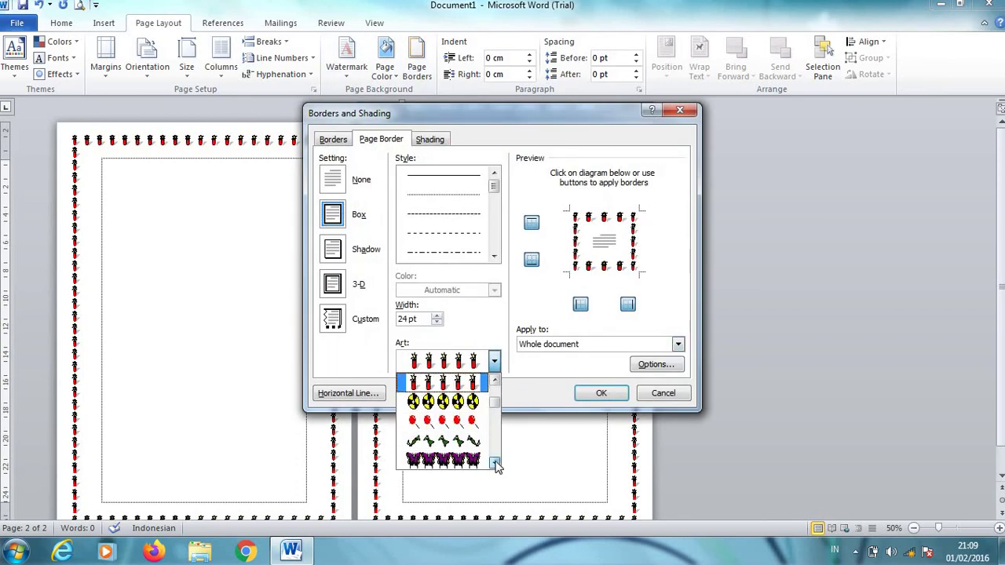
left_click(495, 463)
left_click(494, 464)
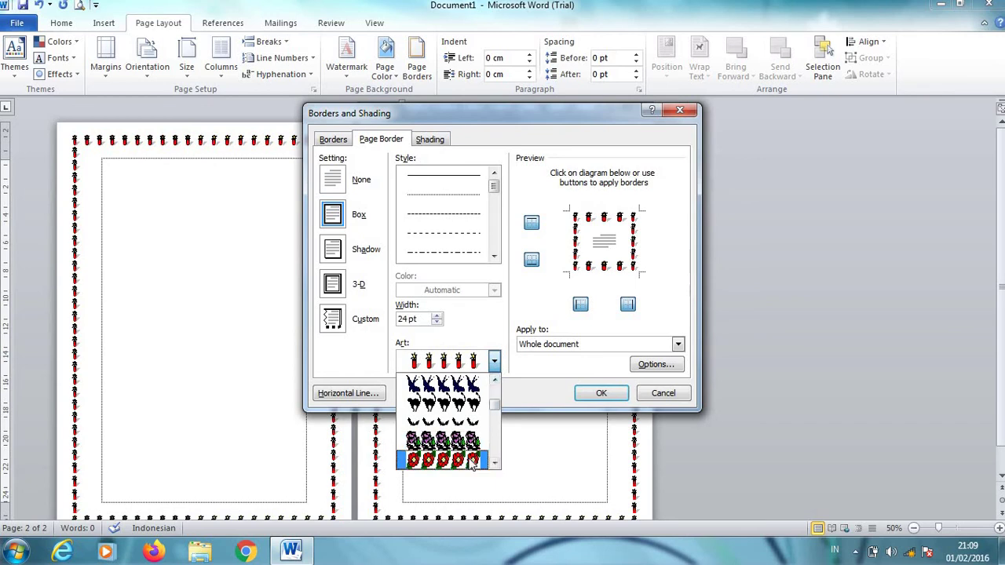
left_click(473, 462)
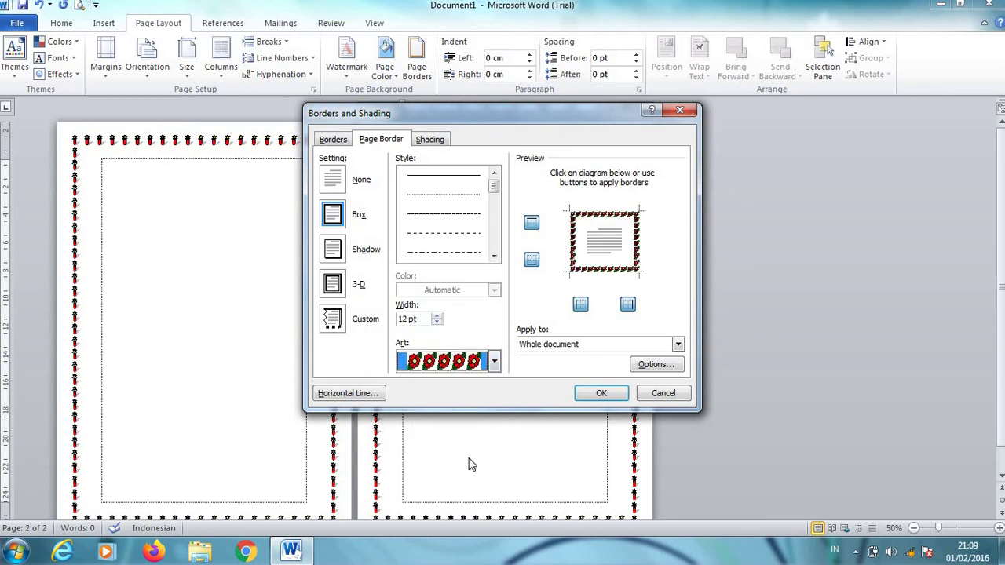
left_click(611, 392)
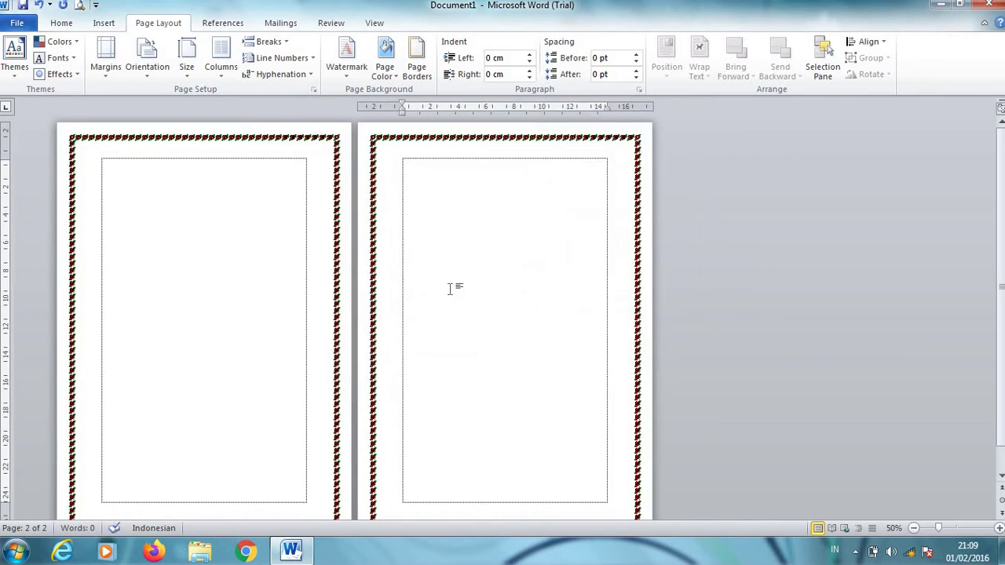
Zoom in on the page to inspect the red rose art border up close.
left_click(999, 528)
left_click(1000, 528)
left_click(999, 528)
left_click(999, 528)
left_click(999, 529)
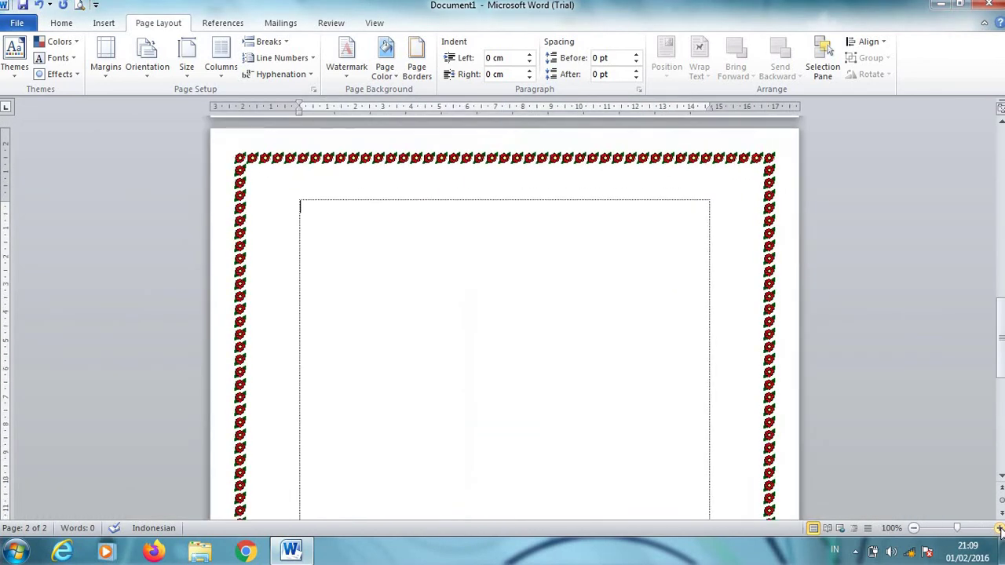
left_click(1000, 528)
left_click(999, 529)
left_click(1000, 528)
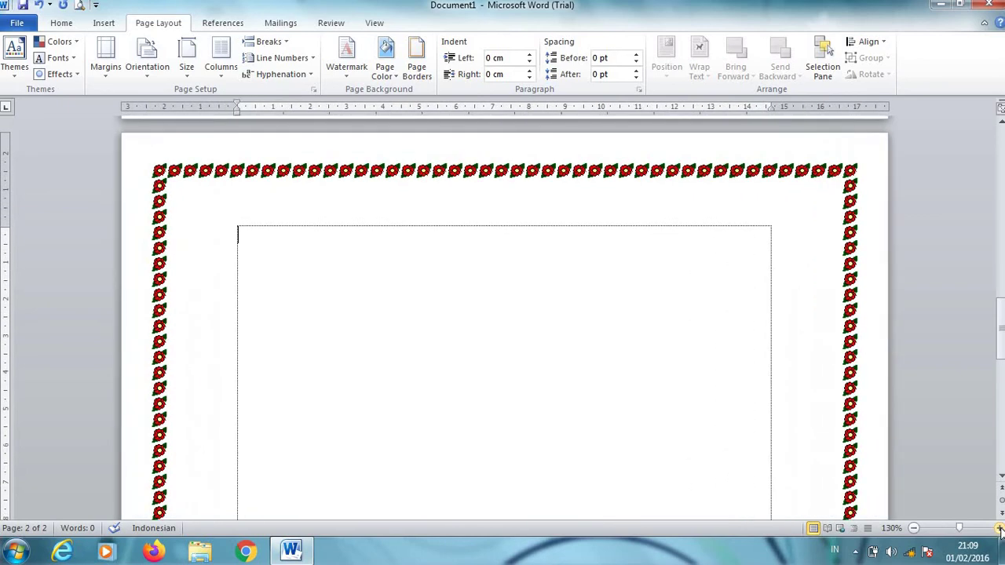
left_click(1000, 529)
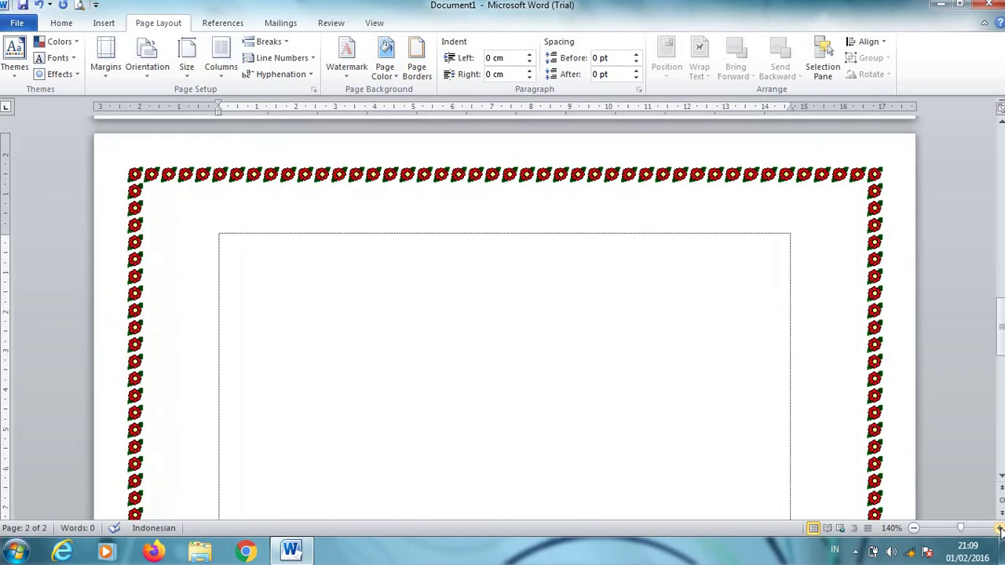
left_click(999, 529)
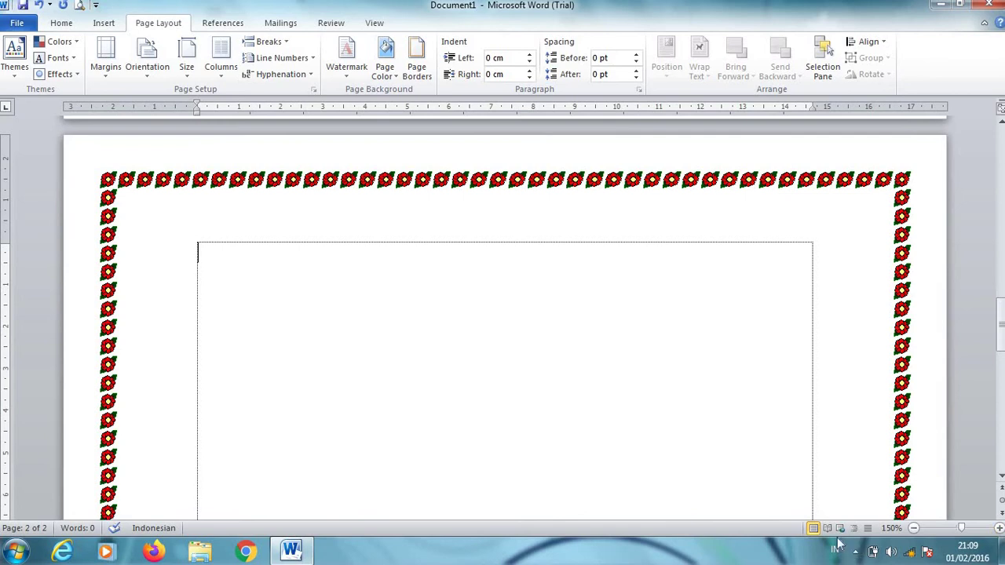
Zoom out to 60% so both bordered pages show side by side.
left_click(913, 530)
left_click(914, 531)
left_click(913, 530)
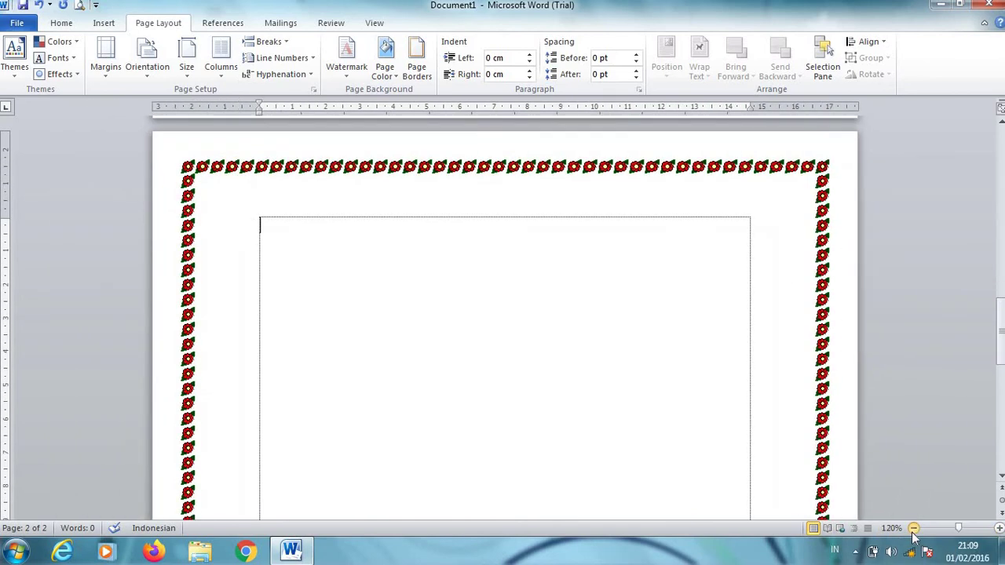
left_click(913, 530)
left_click(913, 531)
left_click(914, 530)
left_click(913, 530)
left_click(914, 531)
left_click(914, 530)
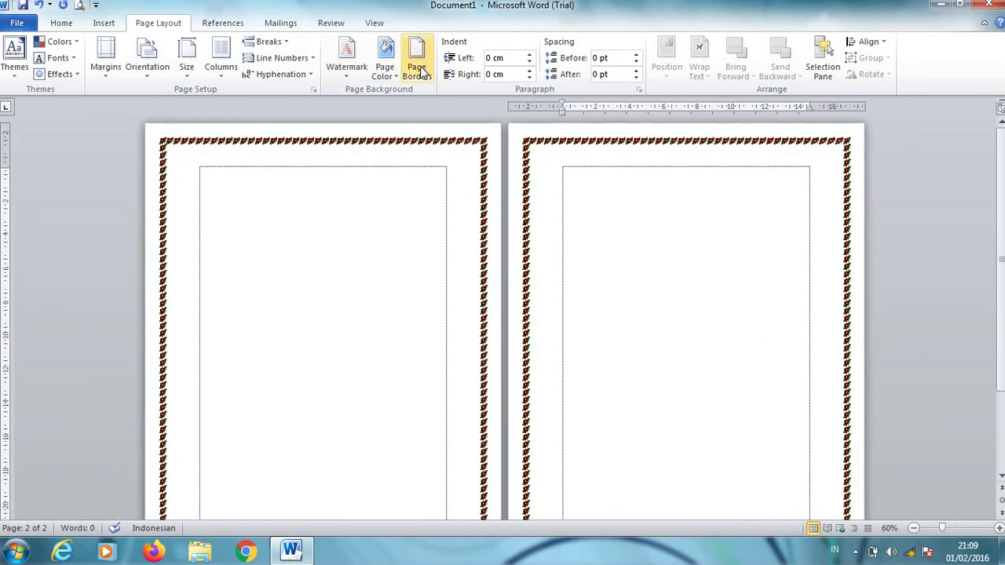
Swap the rose art for a green 3 pt double-line page border with Art set to none.
left_click(63, 23)
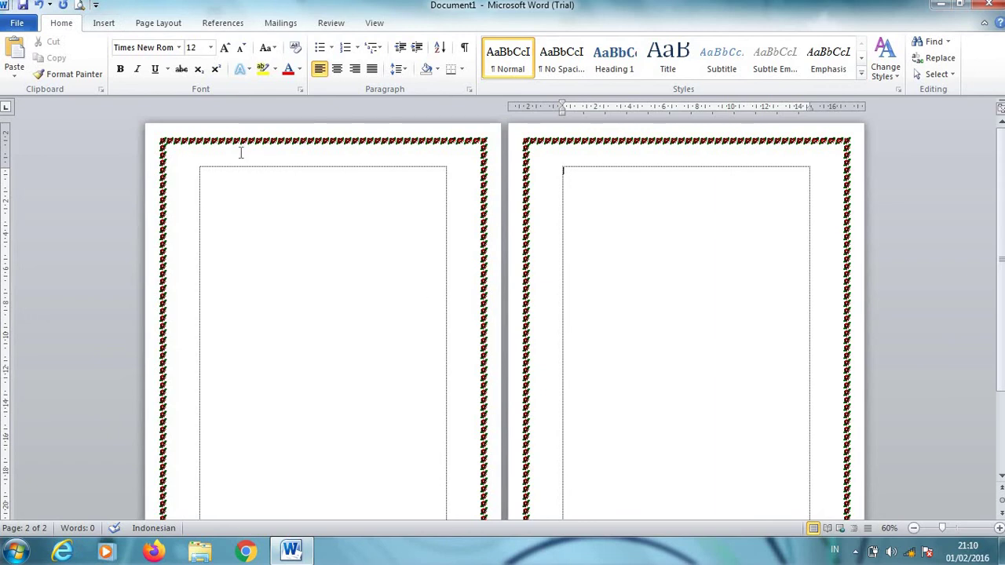
left_click(94, 75)
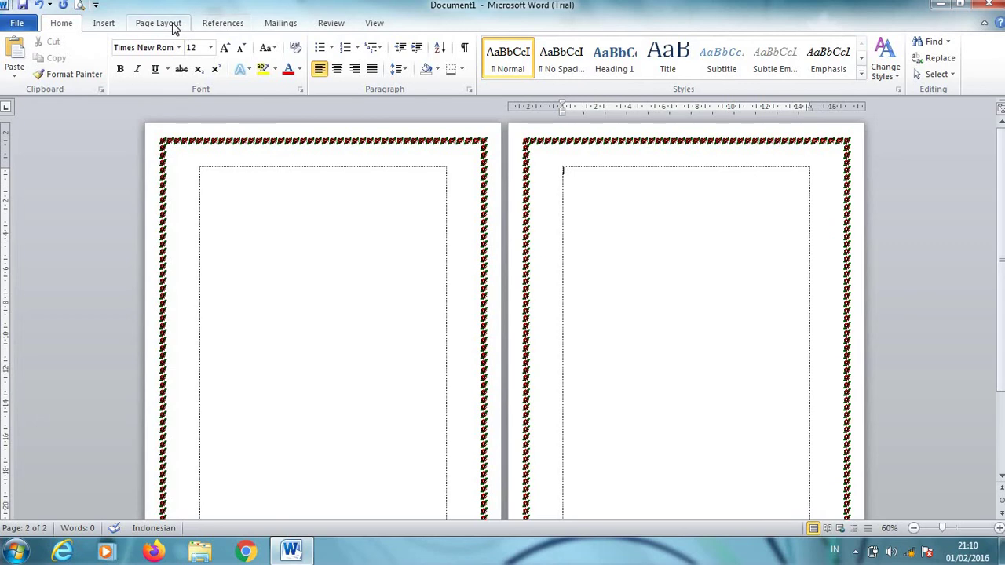
left_click(174, 27)
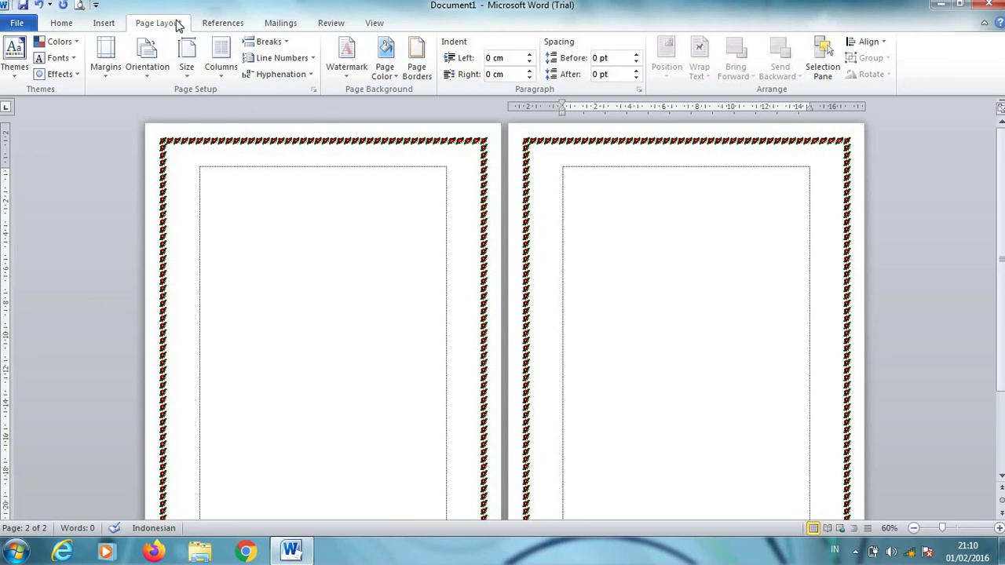
left_click(416, 75)
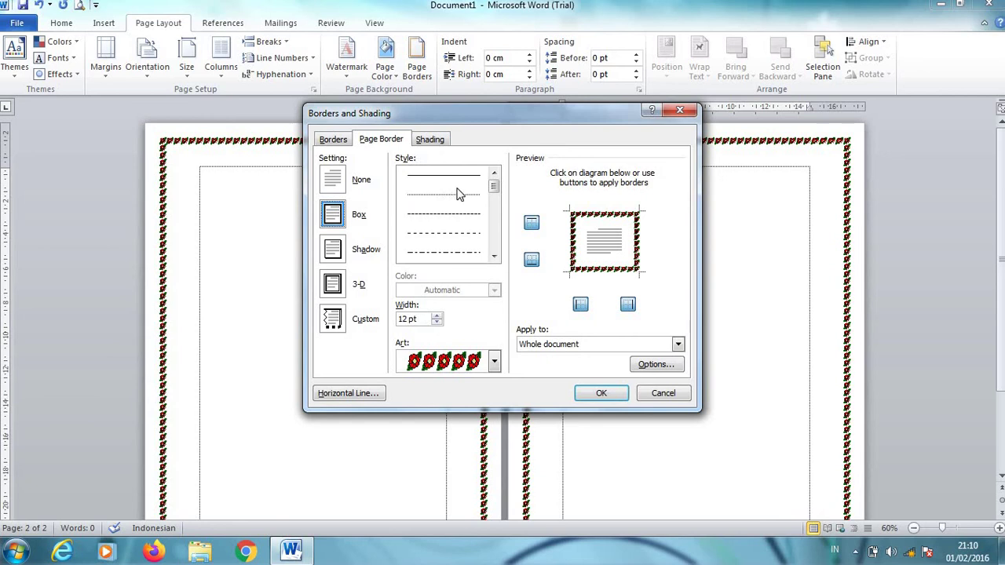
left_click(494, 256)
left_click(494, 257)
left_click(494, 257)
left_click(494, 257)
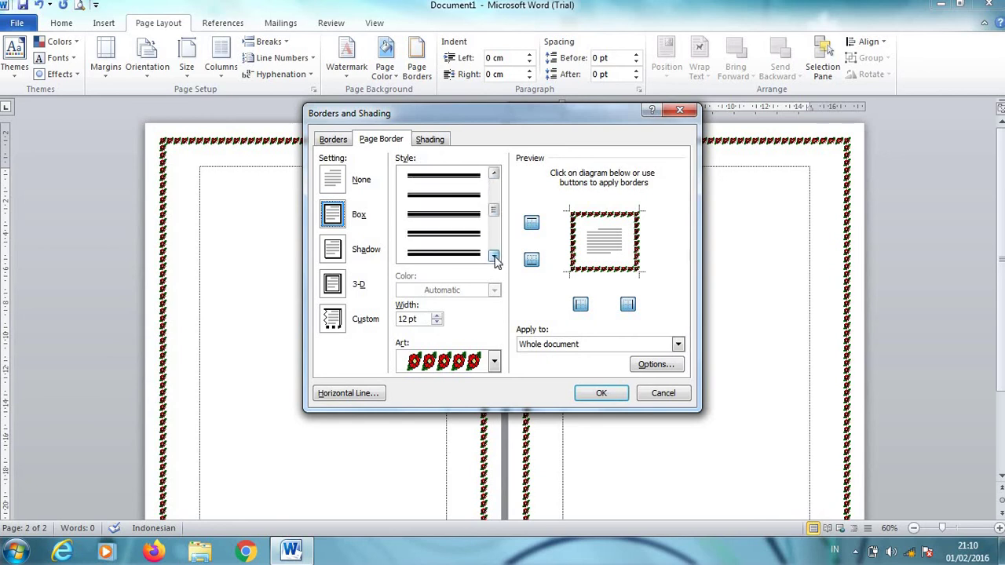
left_click(494, 257)
left_click(494, 256)
left_click(494, 257)
left_click(471, 217)
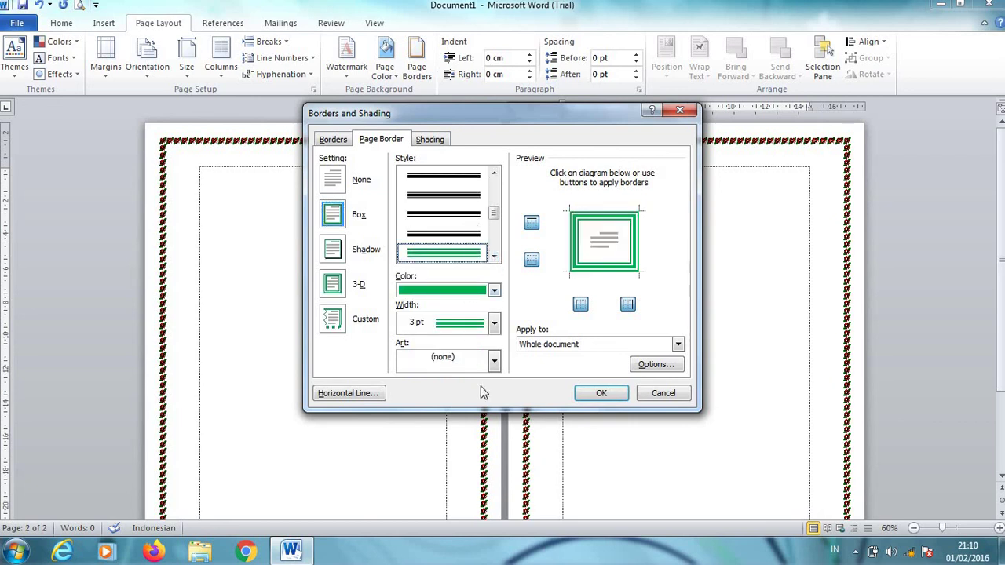
left_click(583, 395)
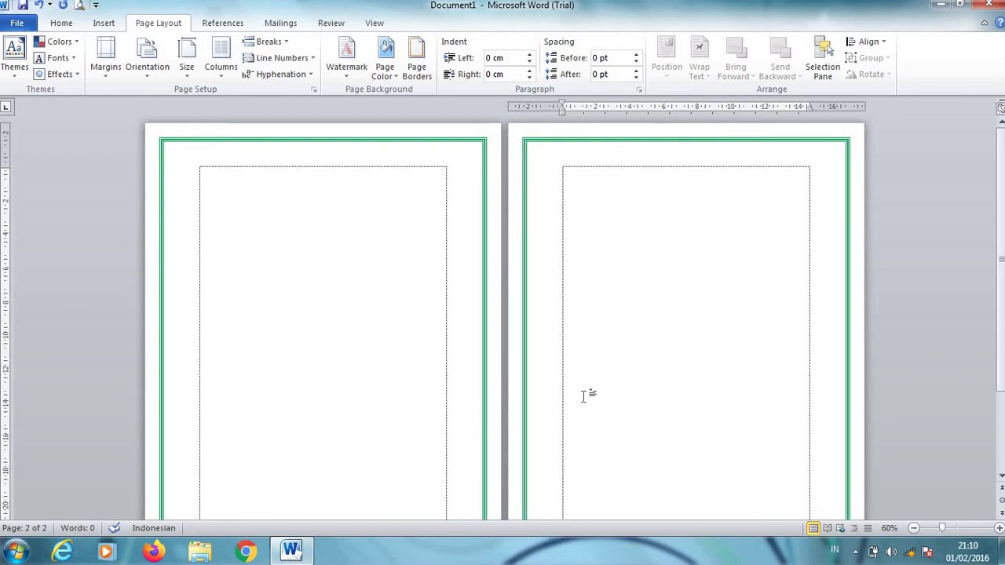
Reopen the Page Borders settings and expand the border Art list.
left_click(61, 23)
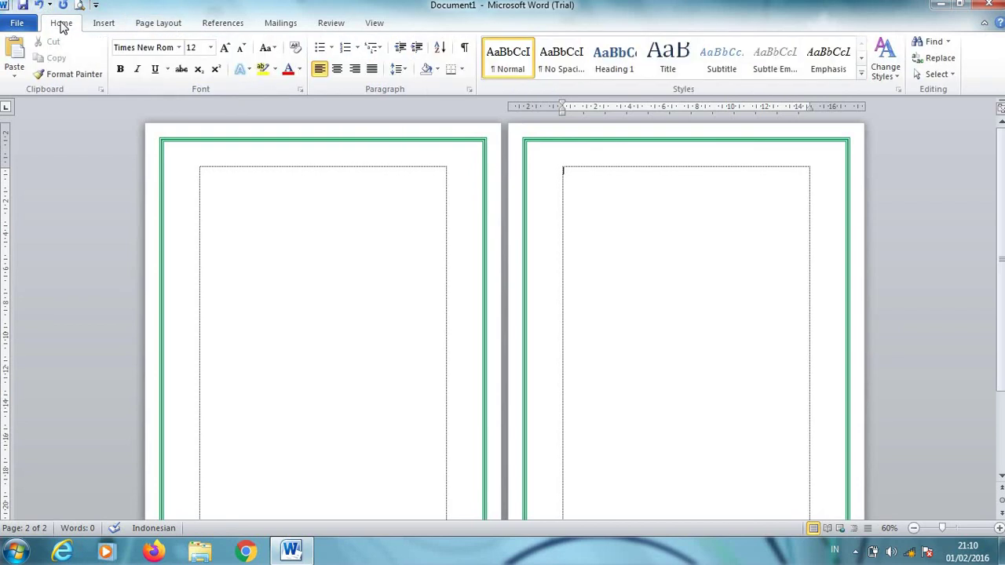
left_click(180, 23)
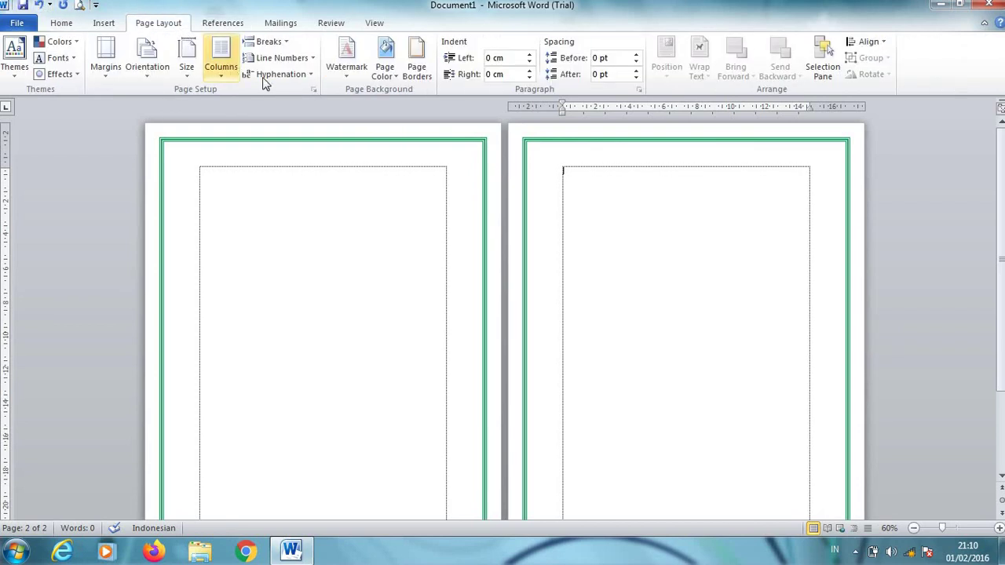
left_click(429, 77)
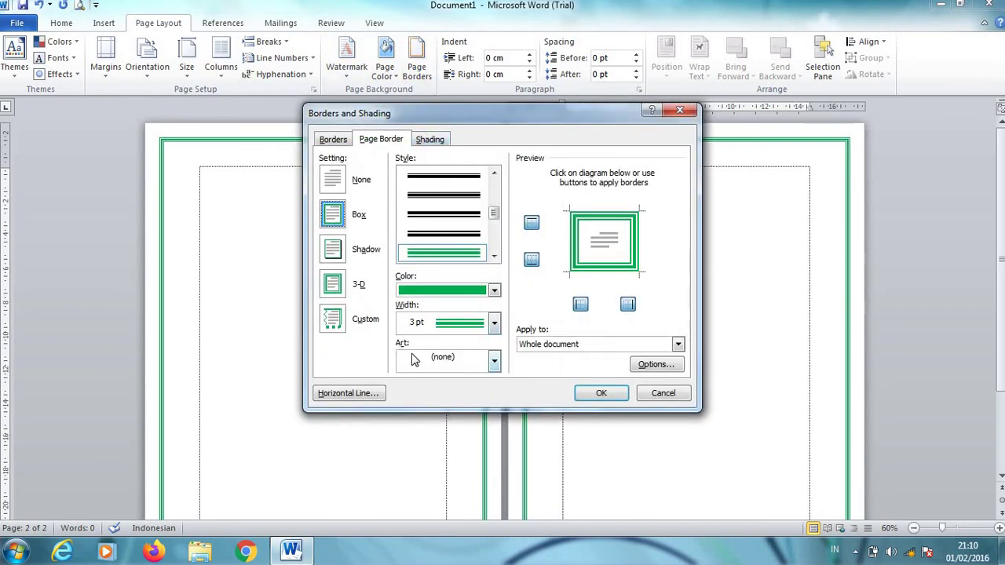
left_click(494, 361)
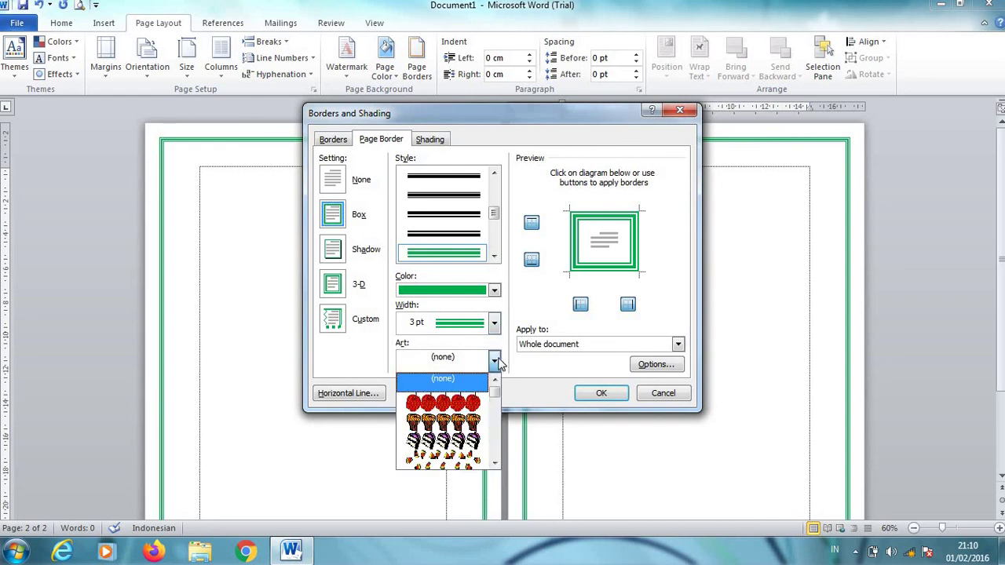
Find the little people figures art in the list and apply it as the green page border.
left_click(495, 464)
left_click(495, 463)
left_click(494, 464)
left_click(495, 463)
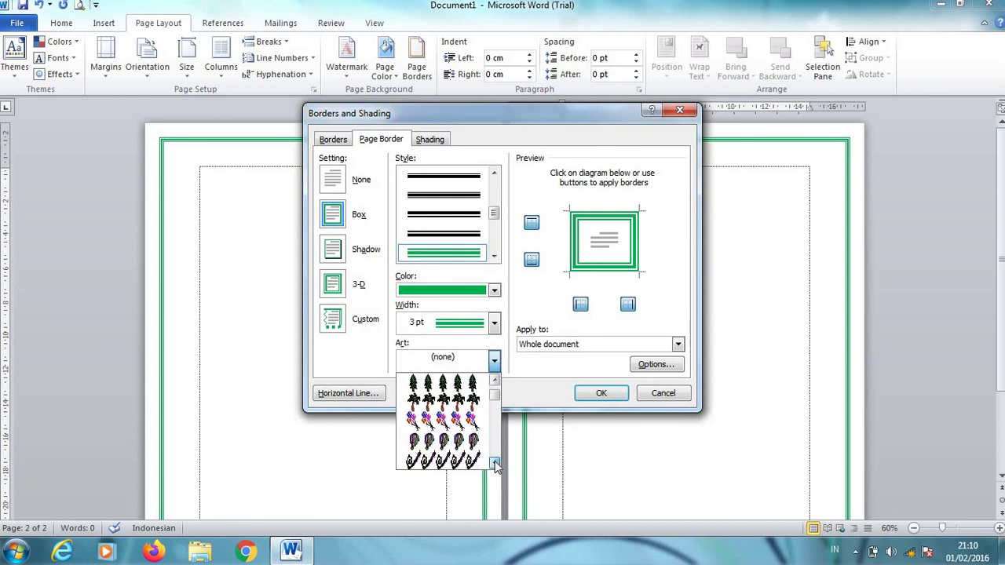
left_click(495, 463)
left_click(495, 463)
left_click(495, 464)
left_click(494, 464)
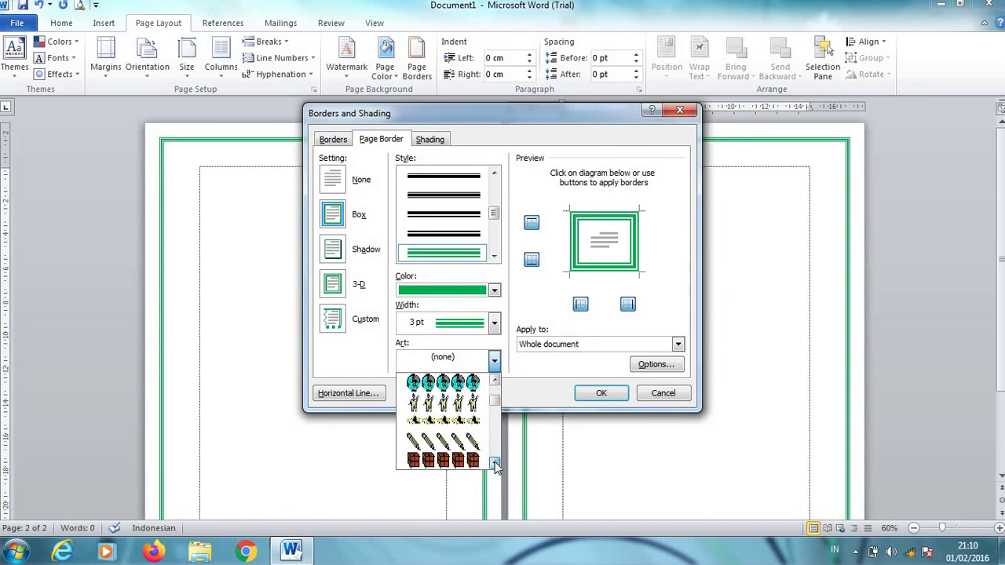
left_click(495, 464)
left_click(495, 463)
left_click(495, 463)
left_click(495, 463)
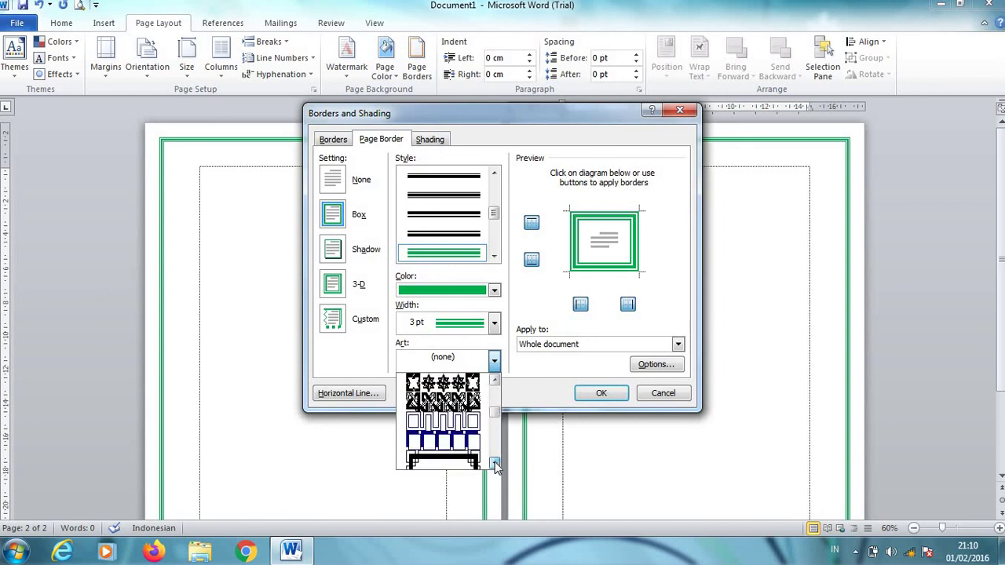
left_click(495, 464)
left_click(494, 463)
left_click(495, 463)
left_click(495, 463)
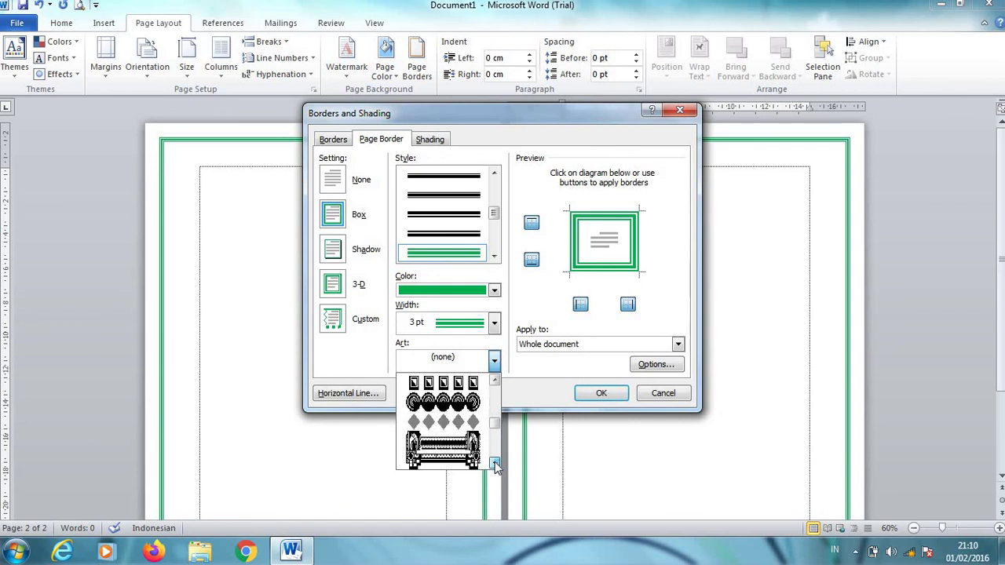
left_click(495, 463)
left_click(495, 463)
left_click(495, 463)
left_click(495, 463)
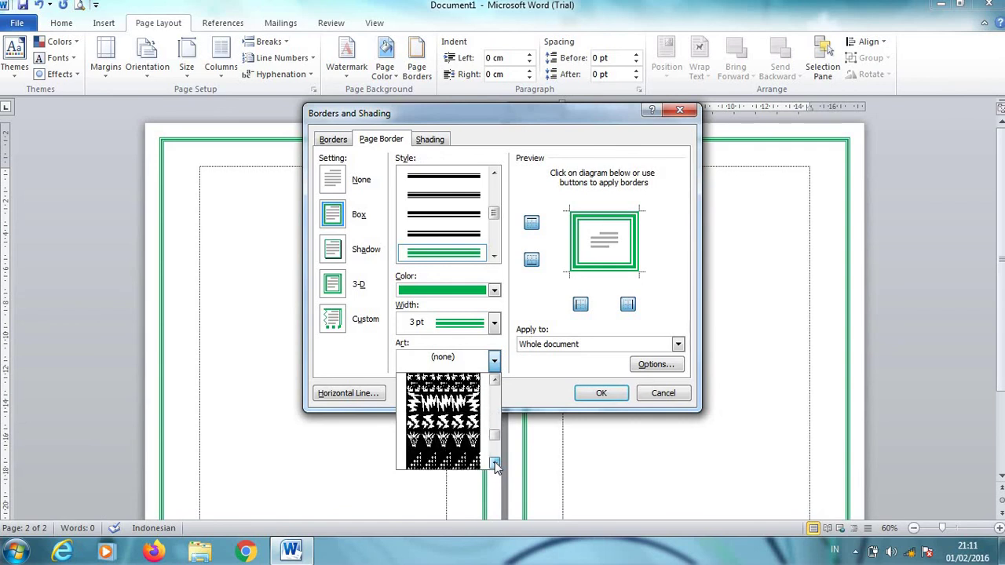
left_click(495, 464)
left_click(495, 463)
left_click(494, 381)
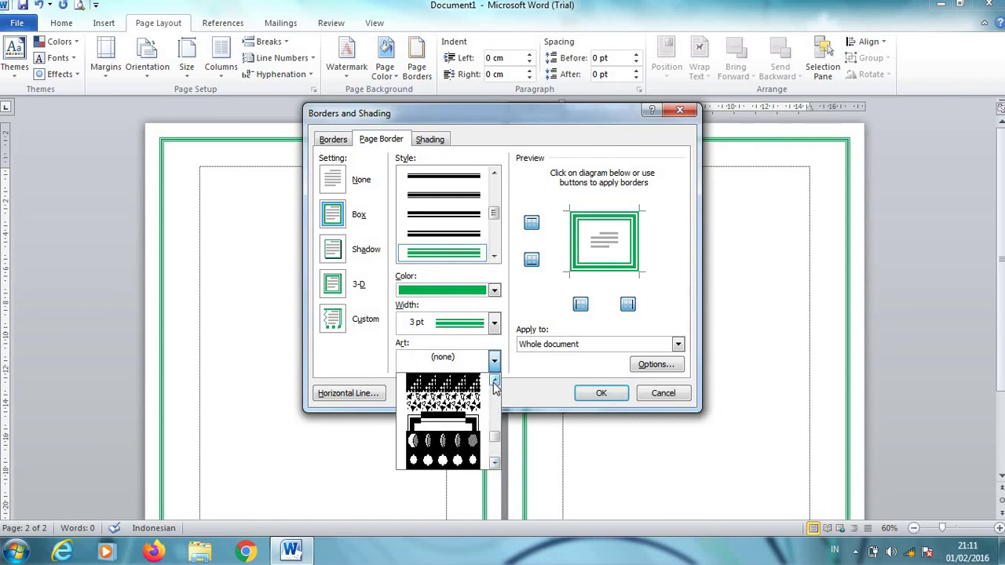
left_click(494, 382)
left_click(494, 382)
left_click(494, 382)
left_click(494, 381)
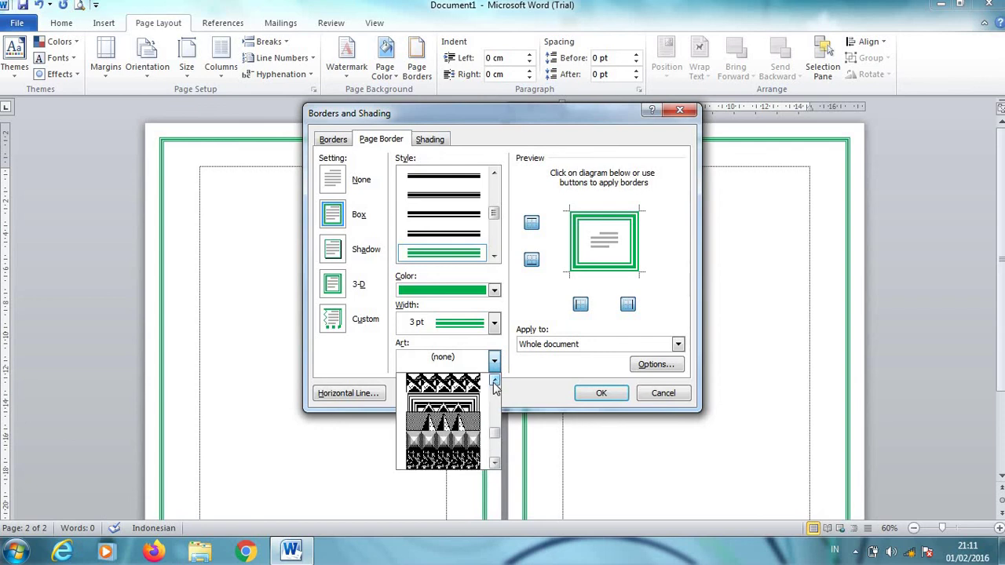
left_click(494, 382)
left_click(494, 381)
left_click(494, 382)
left_click(494, 382)
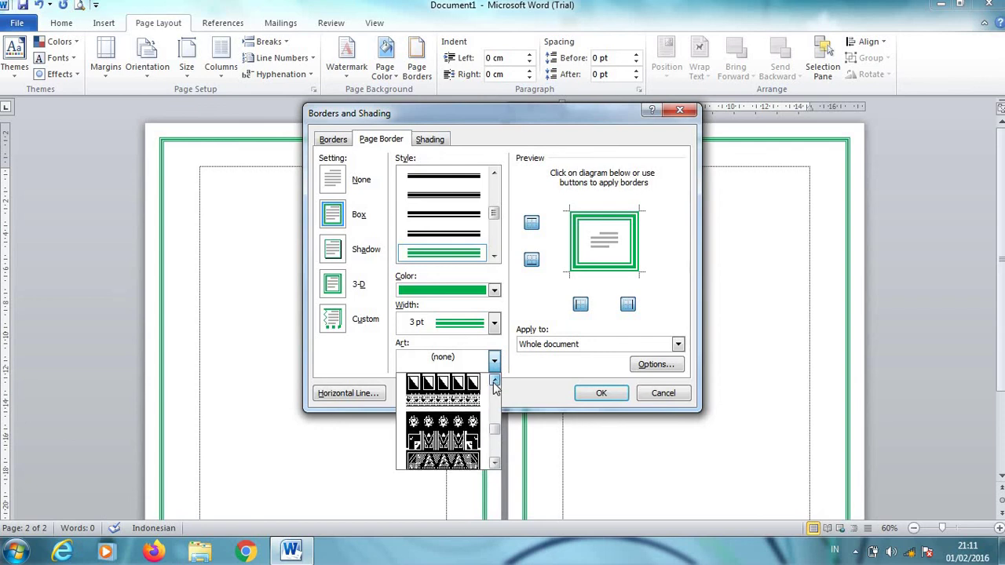
left_click(494, 382)
left_click(494, 381)
left_click(494, 382)
left_click(494, 382)
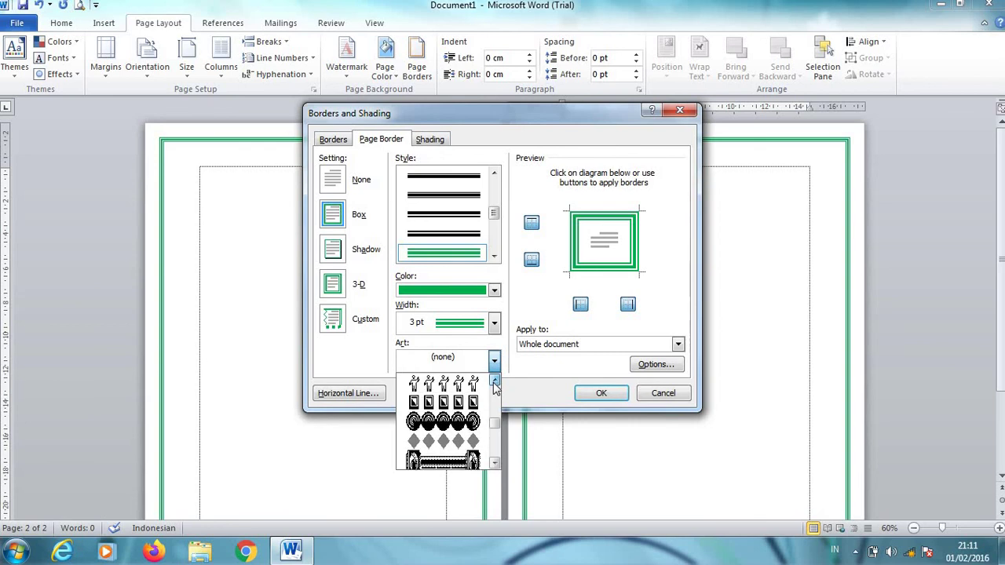
left_click(494, 383)
left_click(494, 382)
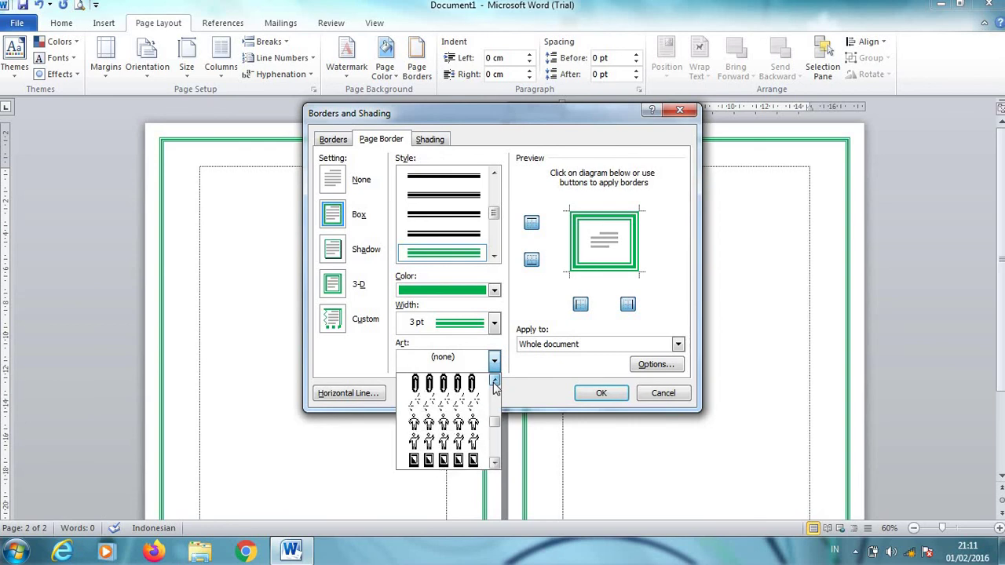
left_click(470, 428)
left_click(594, 393)
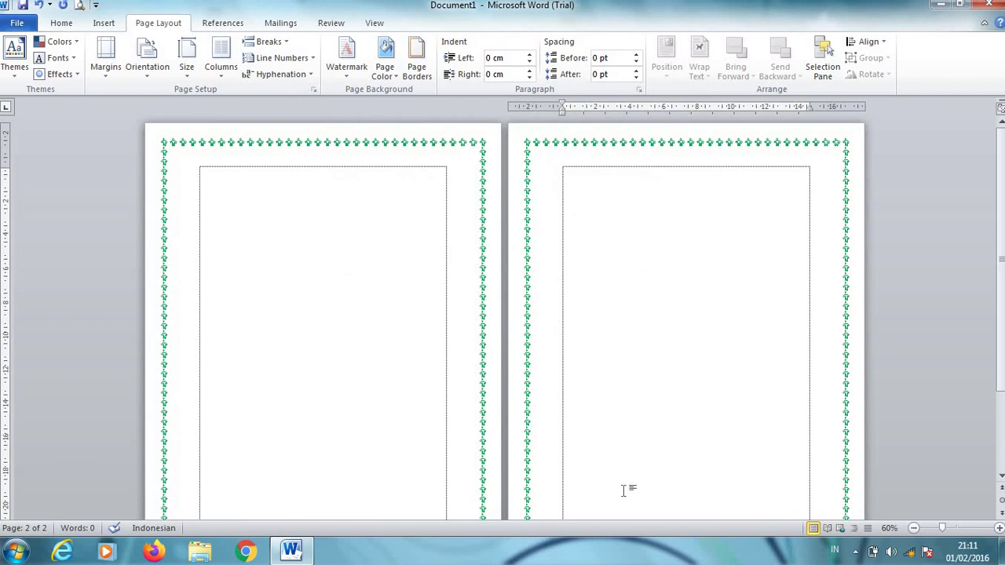
Zoom in to 130% to examine the green 15 pt figure-art border on one page.
left_click(999, 528)
left_click(999, 528)
left_click(1000, 529)
left_click(1000, 528)
left_click(1000, 528)
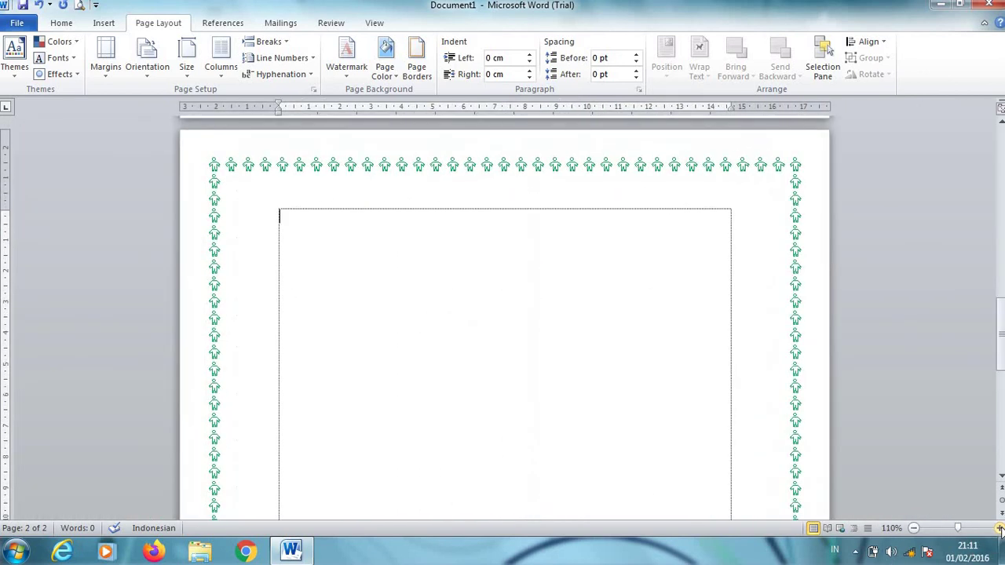
left_click(999, 529)
left_click(1000, 529)
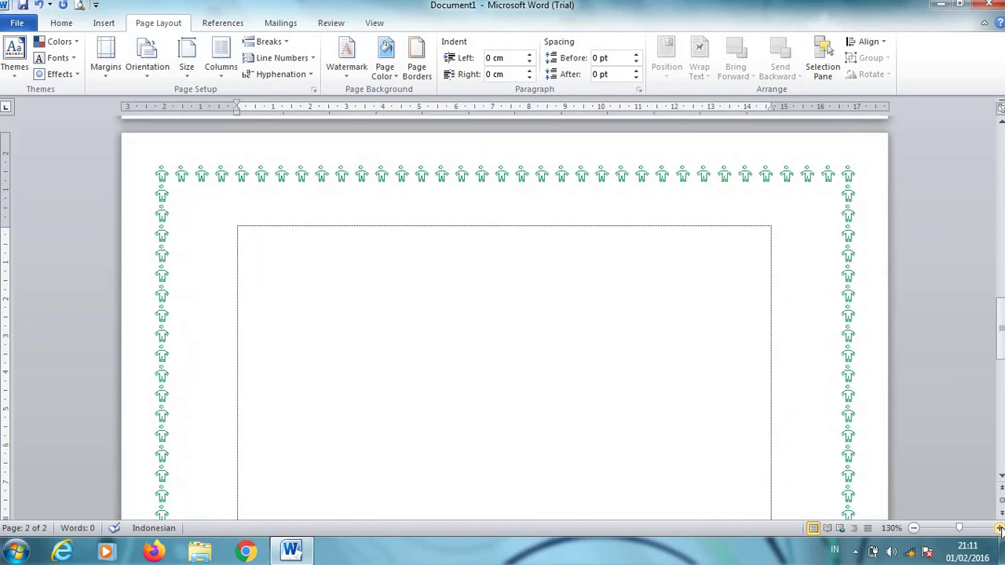